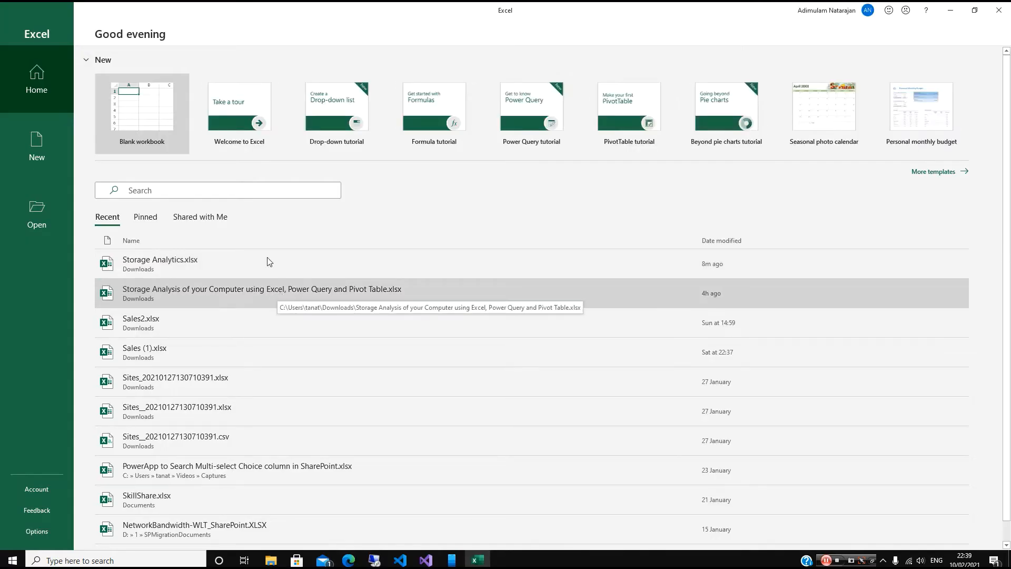
# - Create a new blank workbook
pyautogui.click(139, 119)
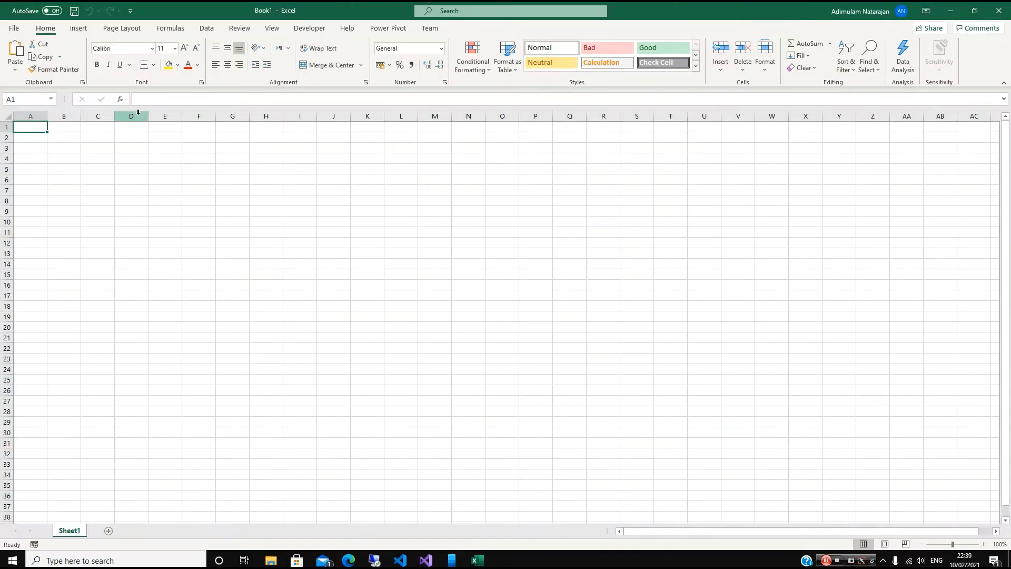
pyautogui.click(14, 30)
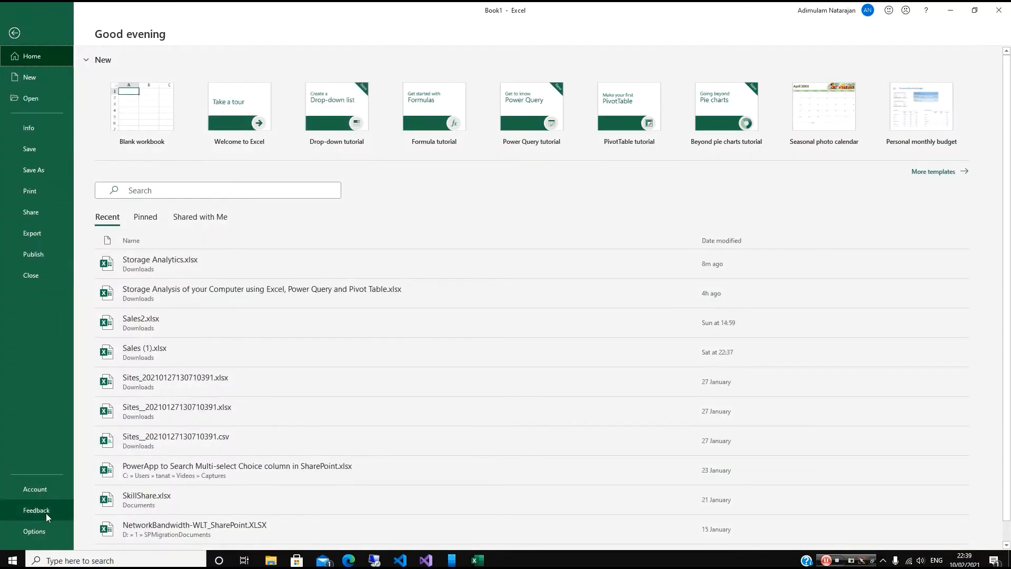
pyautogui.click(33, 531)
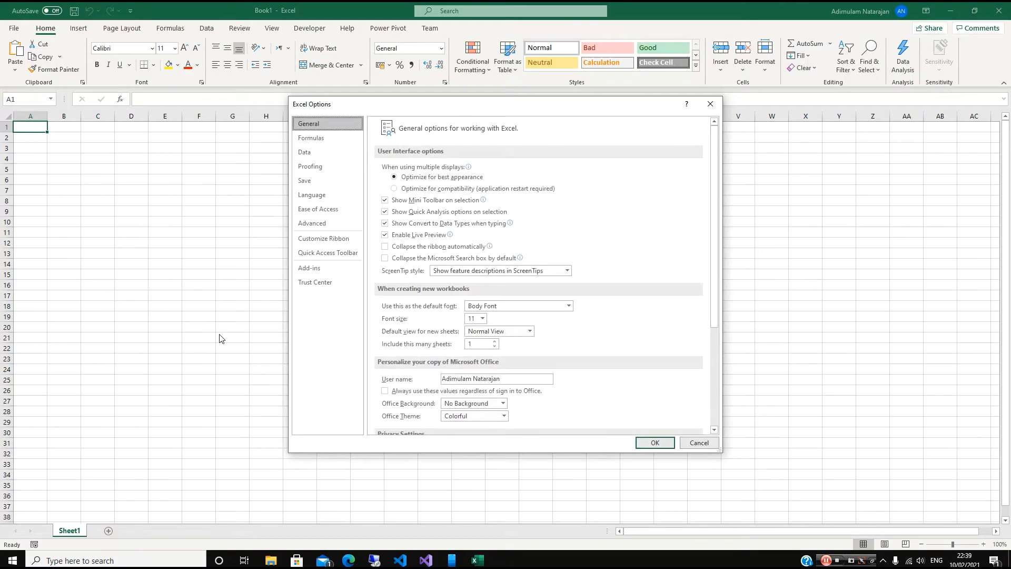
pyautogui.click(313, 269)
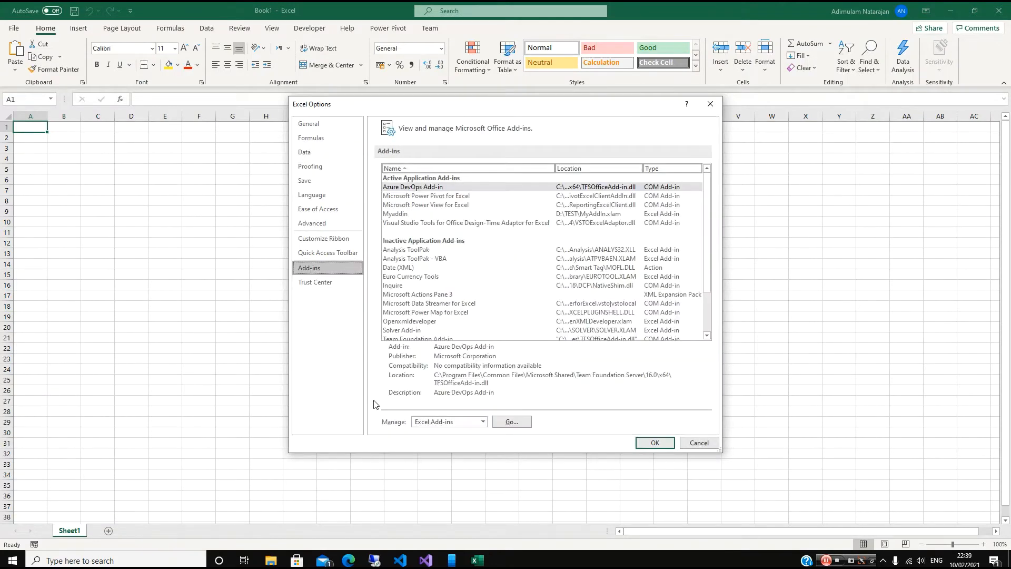
pyautogui.click(450, 423)
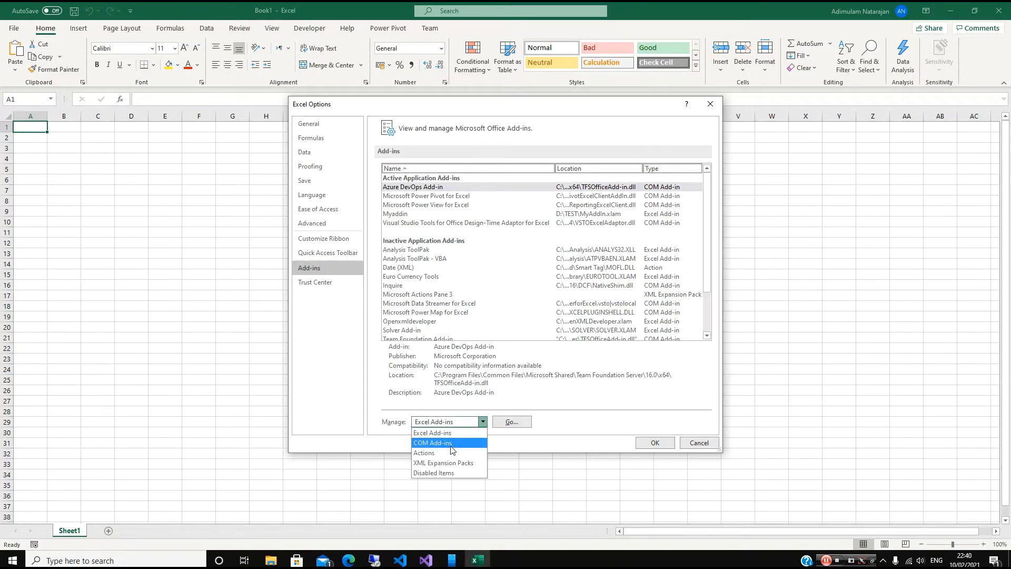
pyautogui.click(450, 444)
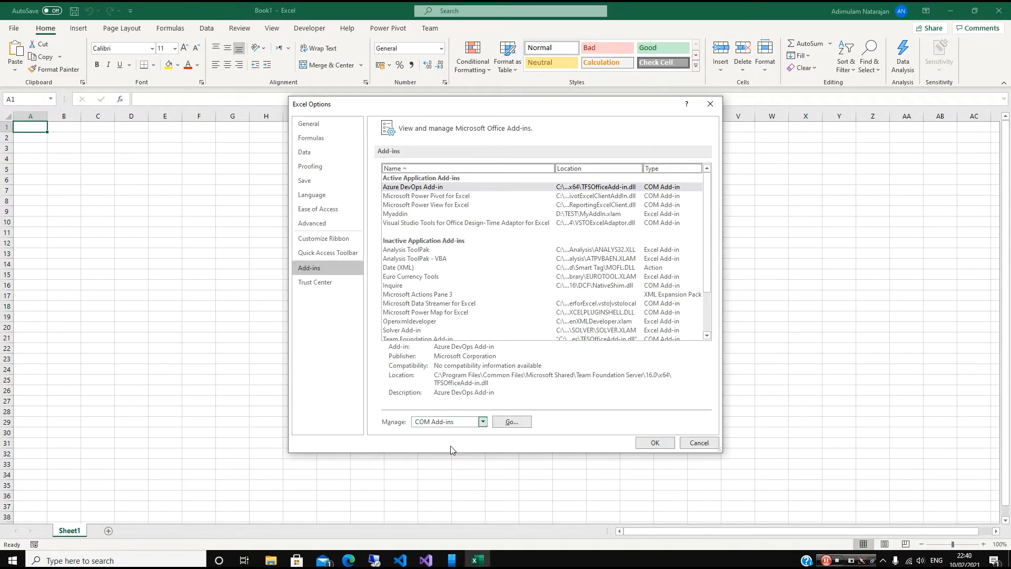
pyautogui.click(652, 442)
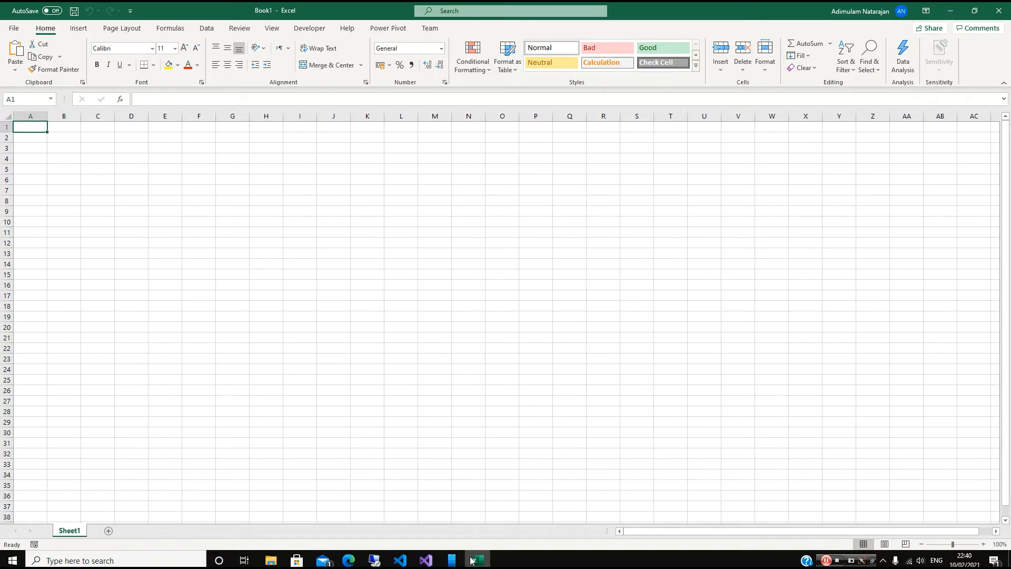
pyautogui.moveTo(477, 559)
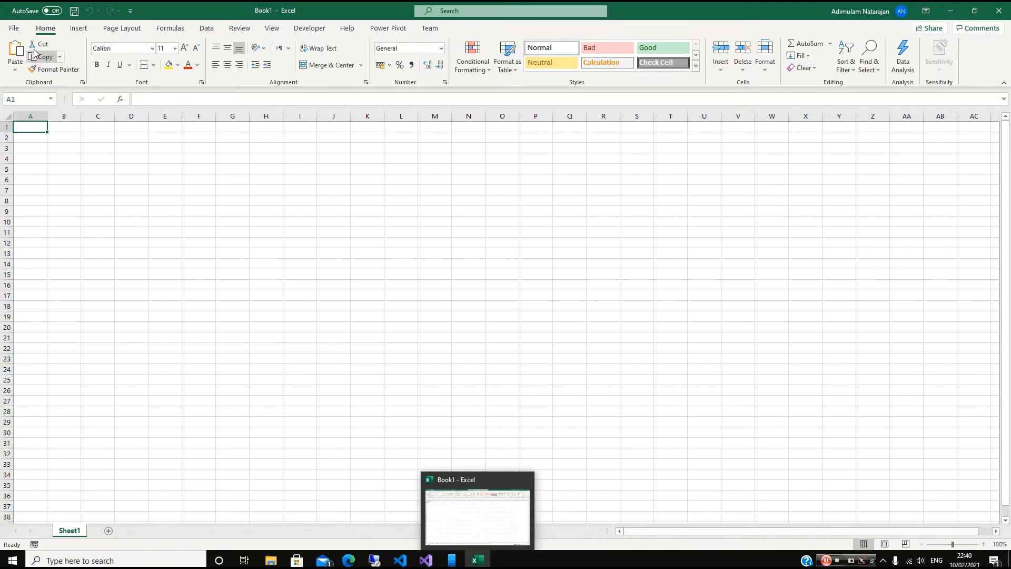
# - Check in the COM Add-ins list that Microsoft Power Pivot for Excel and Microsoft Power View for Excel are enabled
pyautogui.click(14, 32)
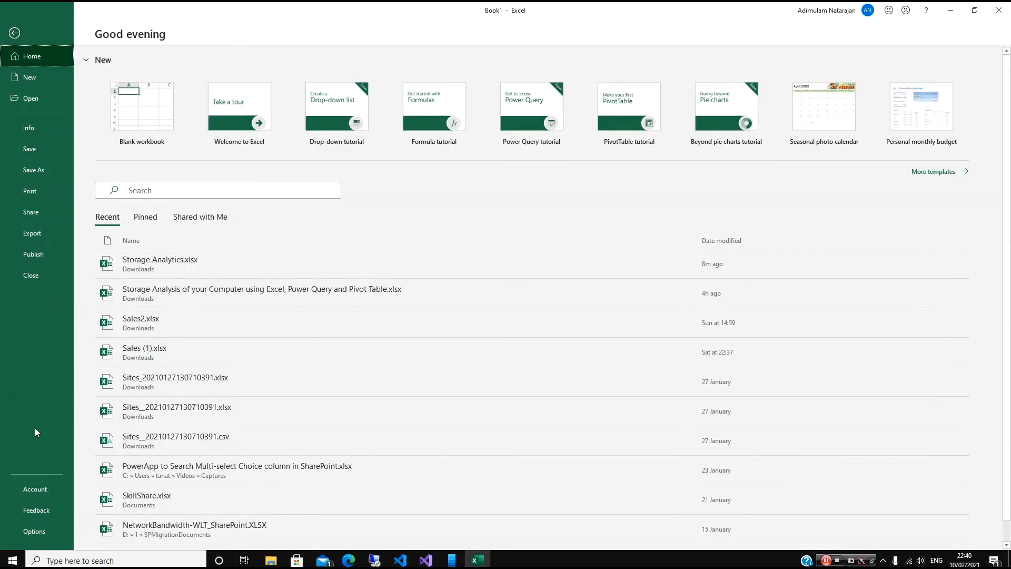
pyautogui.click(34, 530)
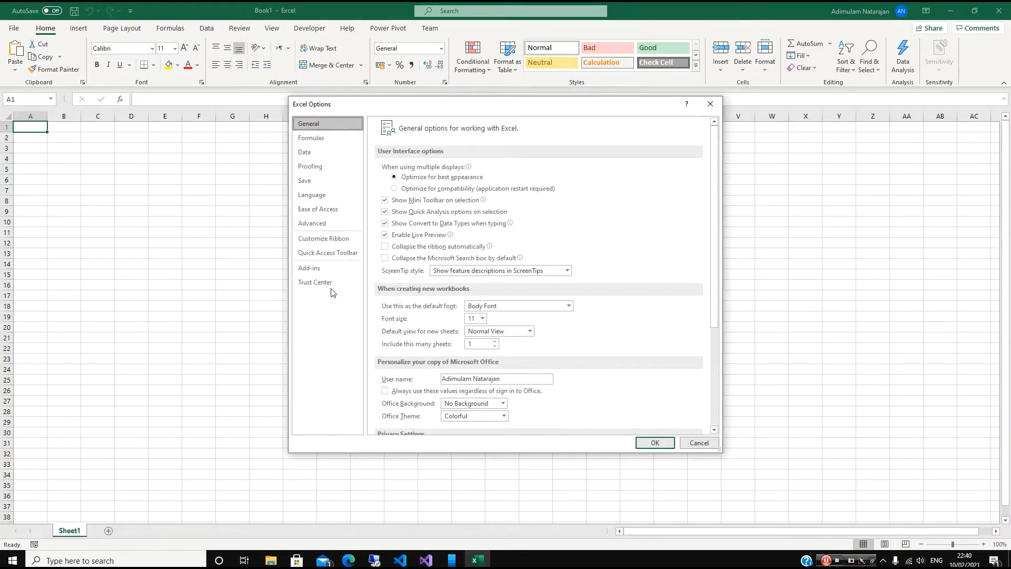
pyautogui.click(318, 272)
pyautogui.click(456, 419)
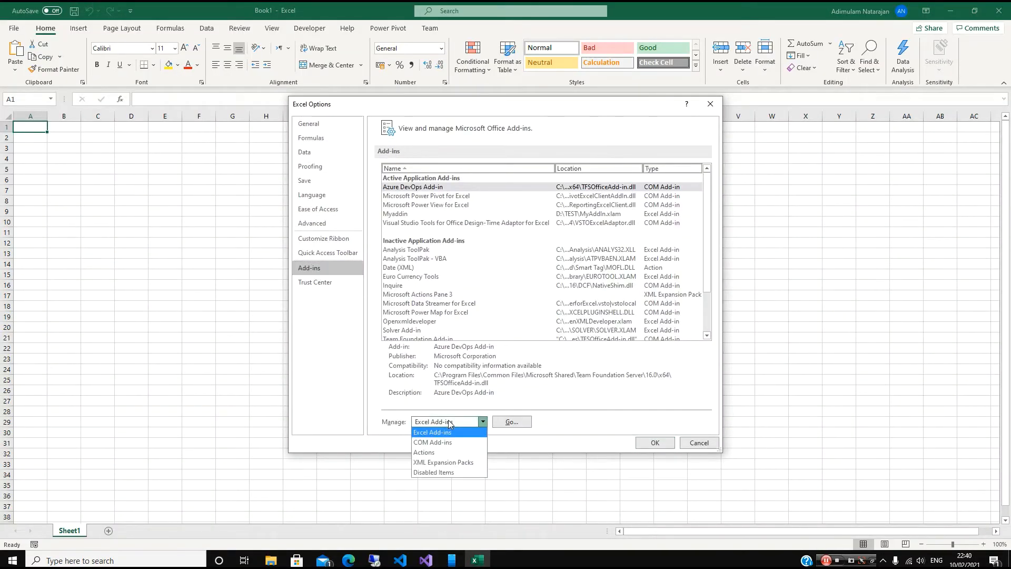
pyautogui.click(470, 443)
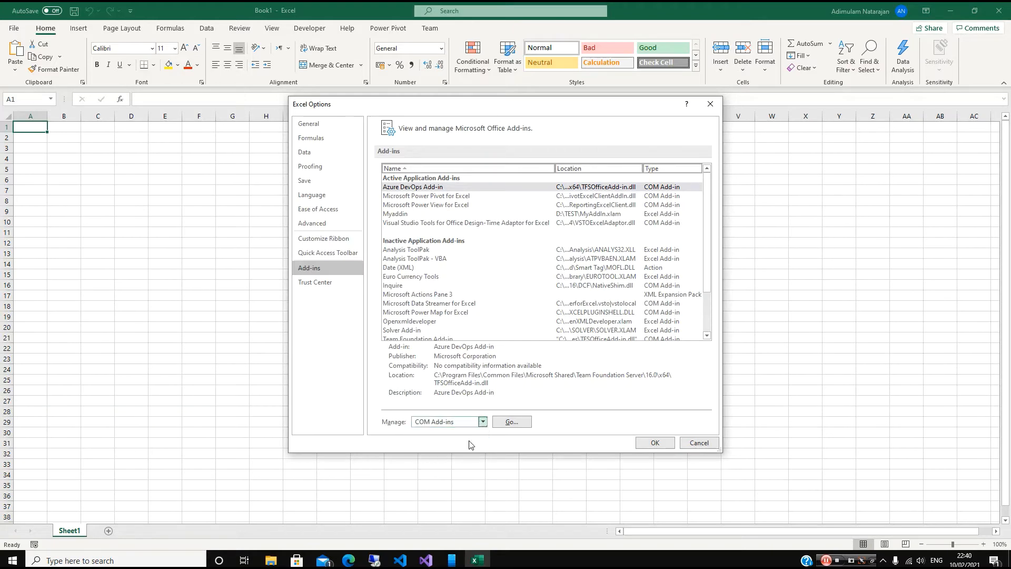
pyautogui.click(512, 424)
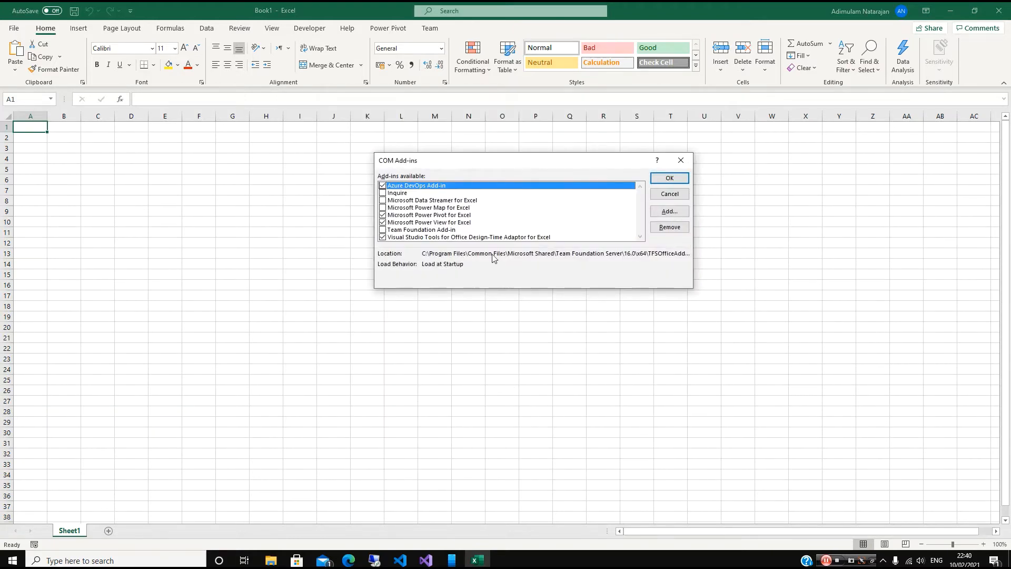
pyautogui.click(432, 221)
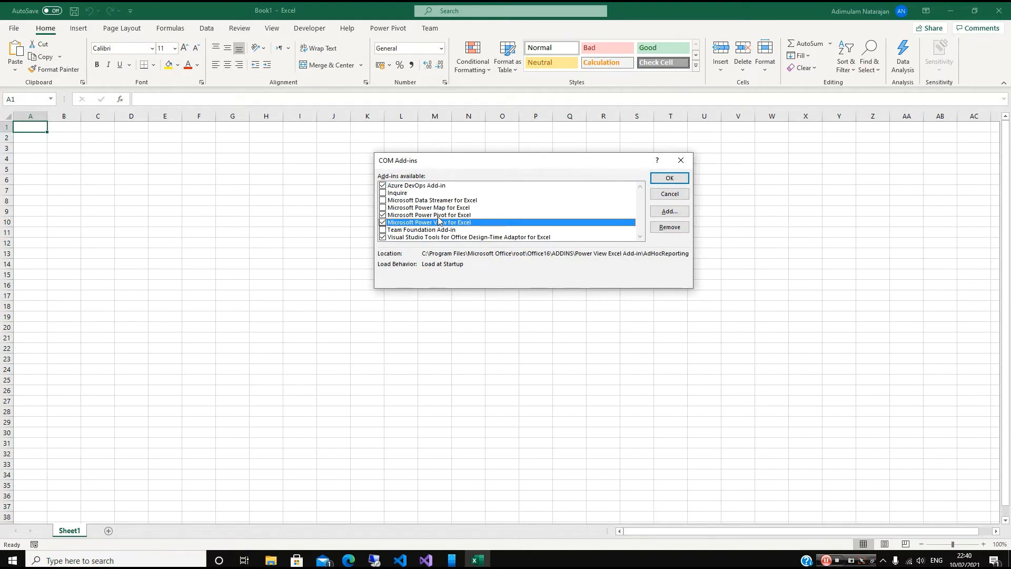
pyautogui.click(439, 215)
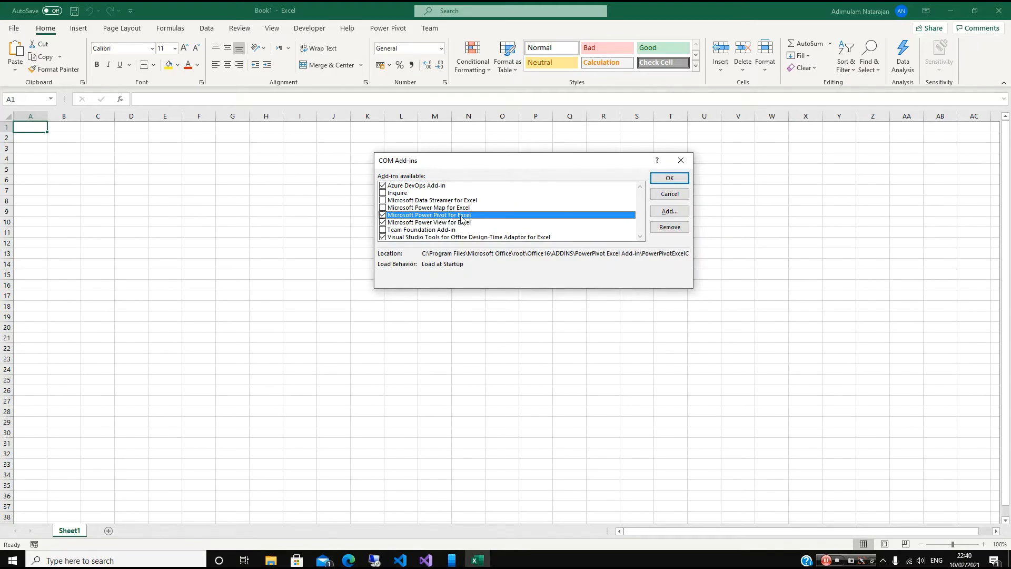
pyautogui.click(668, 180)
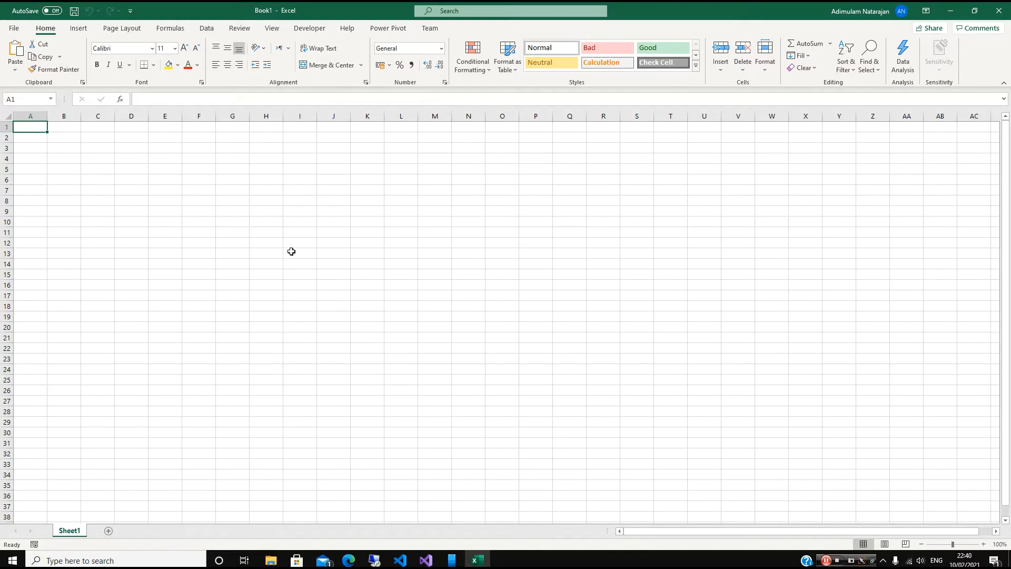
# - Start a new data import that uses a folder as its source
pyautogui.moveTo(272, 560)
pyautogui.click(207, 29)
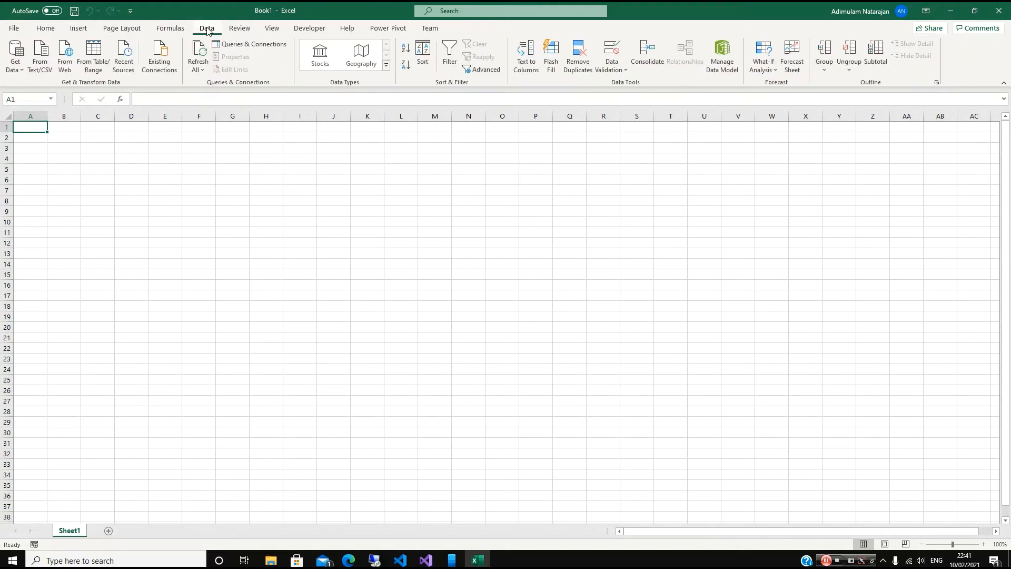
pyautogui.click(24, 69)
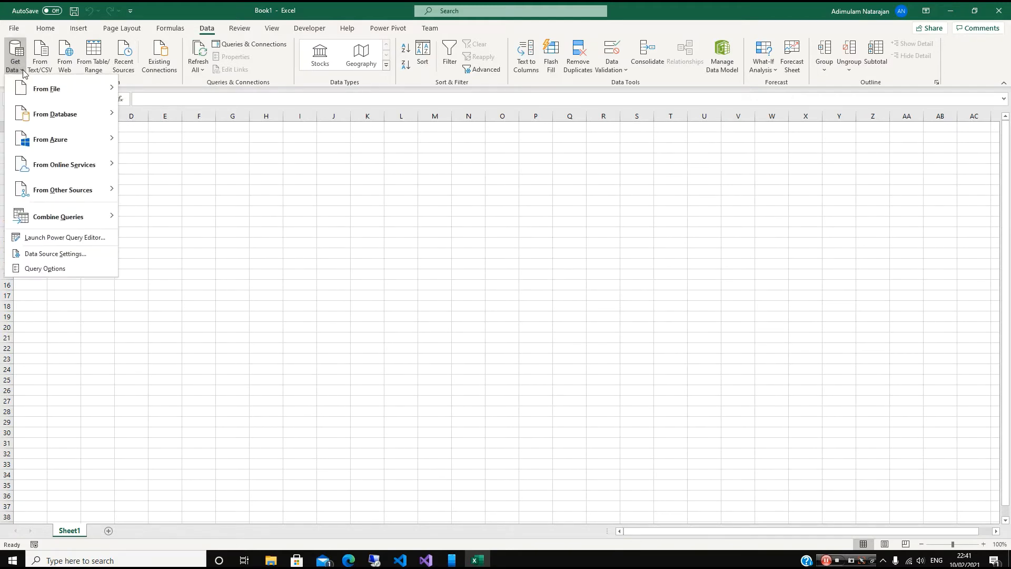
pyautogui.moveTo(34, 88)
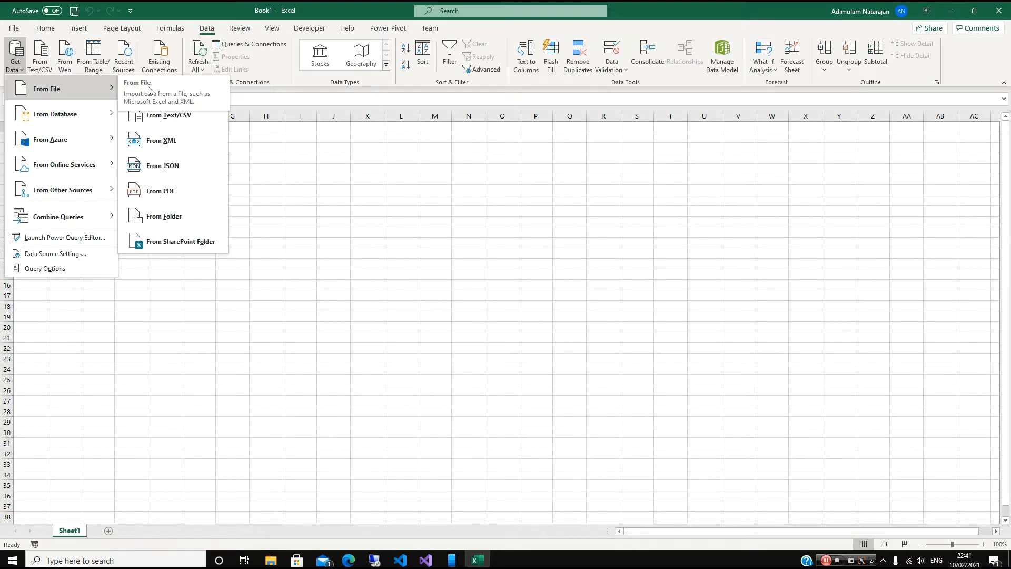
pyautogui.click(192, 217)
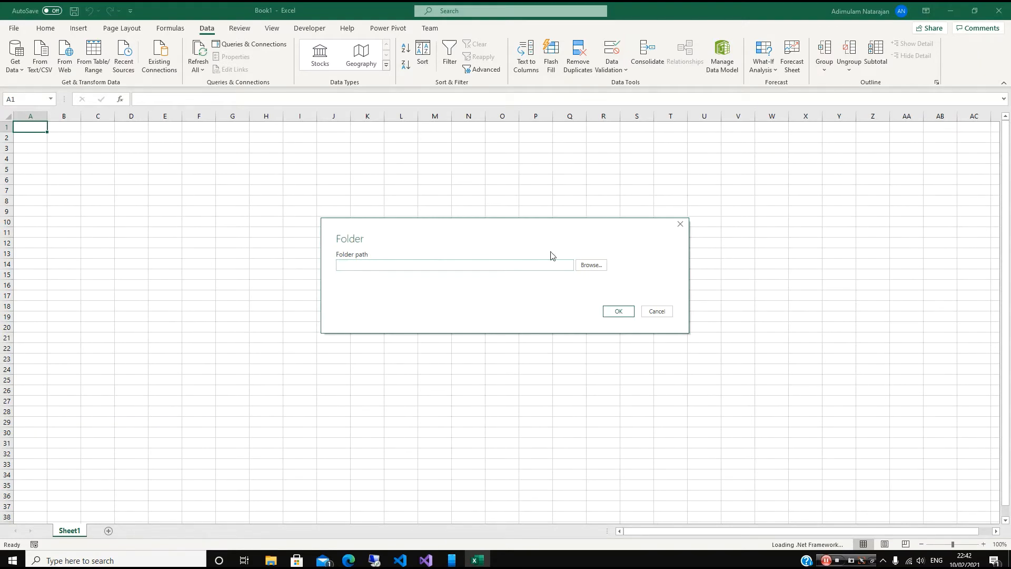
# - Set the source folder to D:\data and open its file list in the Power Query Editor for transformation
pyautogui.click(591, 265)
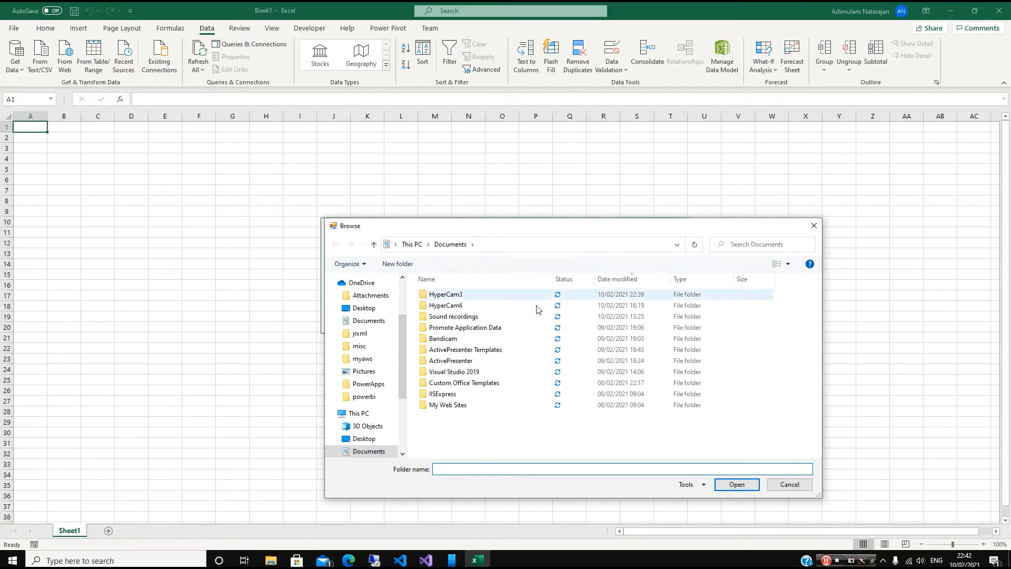
pyautogui.scroll(-2, 385, 421)
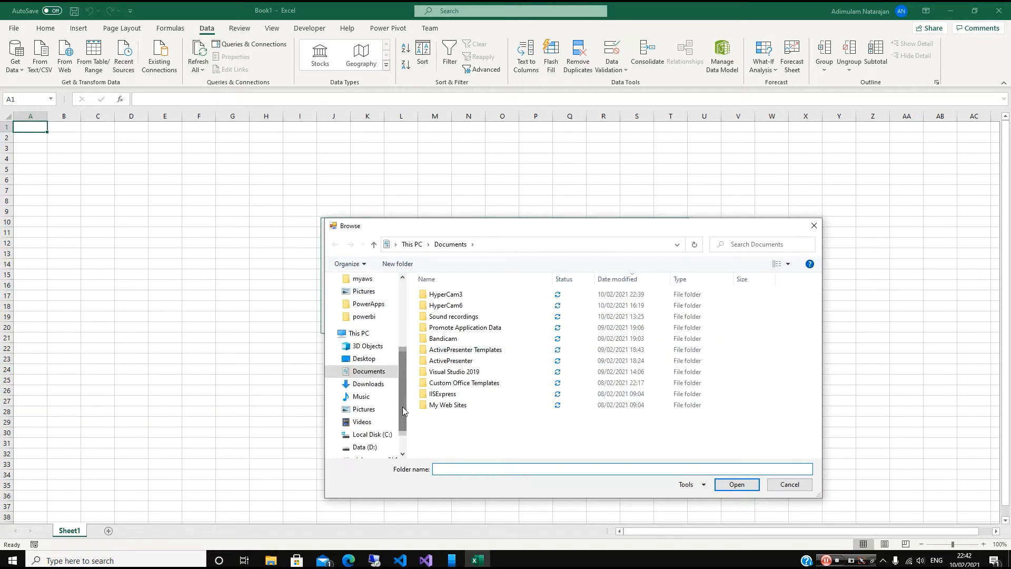
pyautogui.click(368, 446)
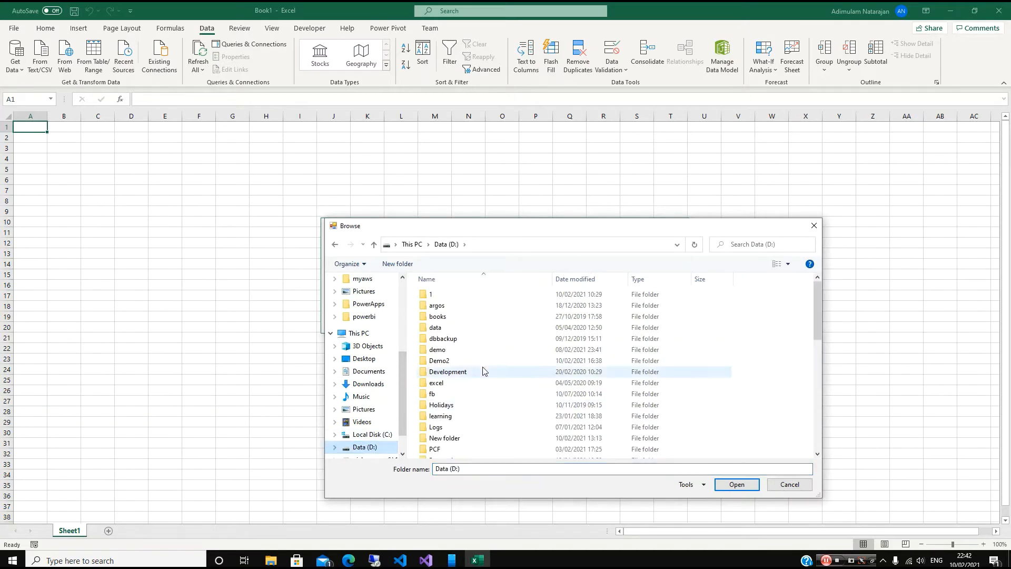
pyautogui.click(461, 330)
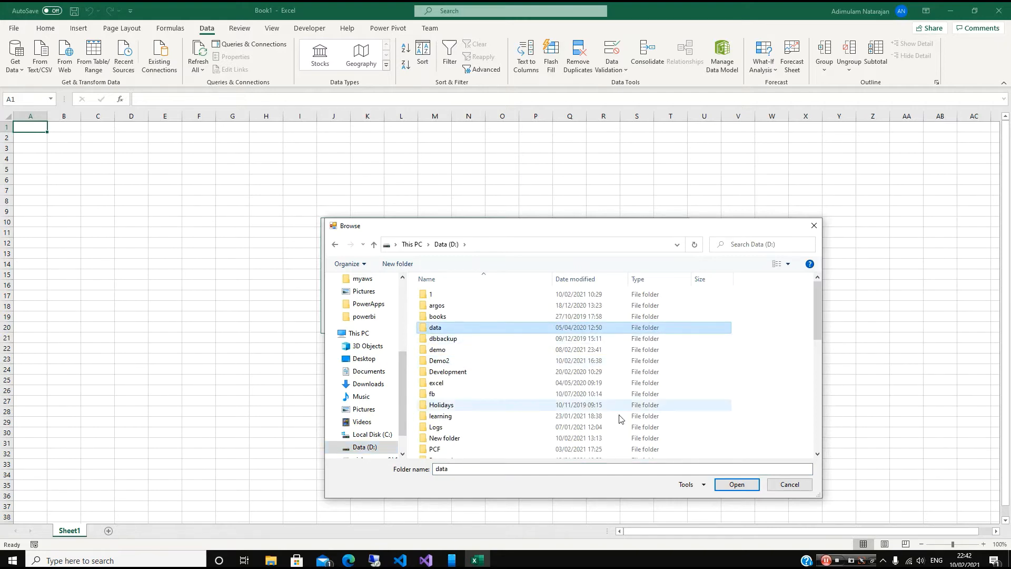
pyautogui.click(739, 486)
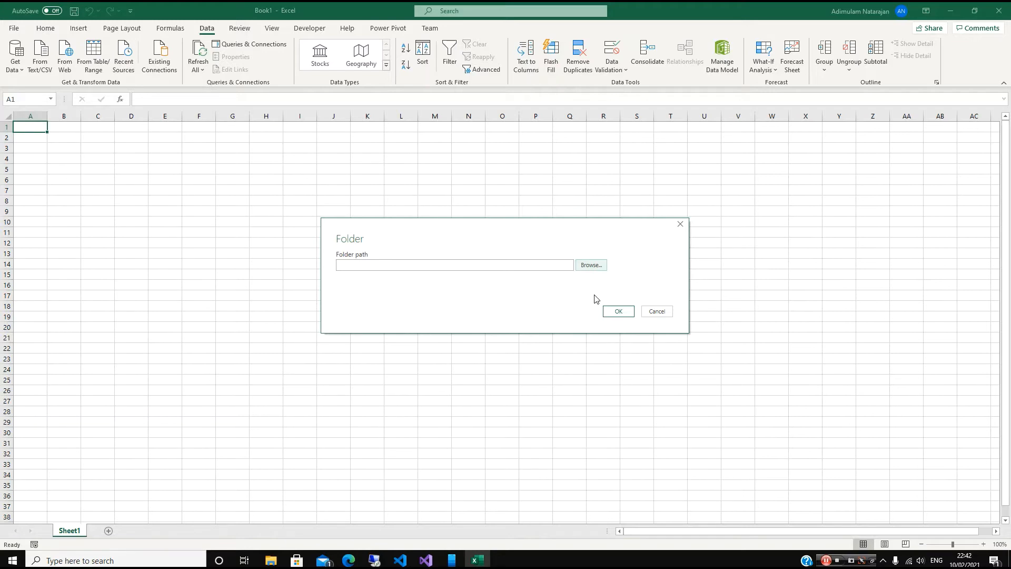
pyautogui.write('D:\\data')
pyautogui.click(615, 313)
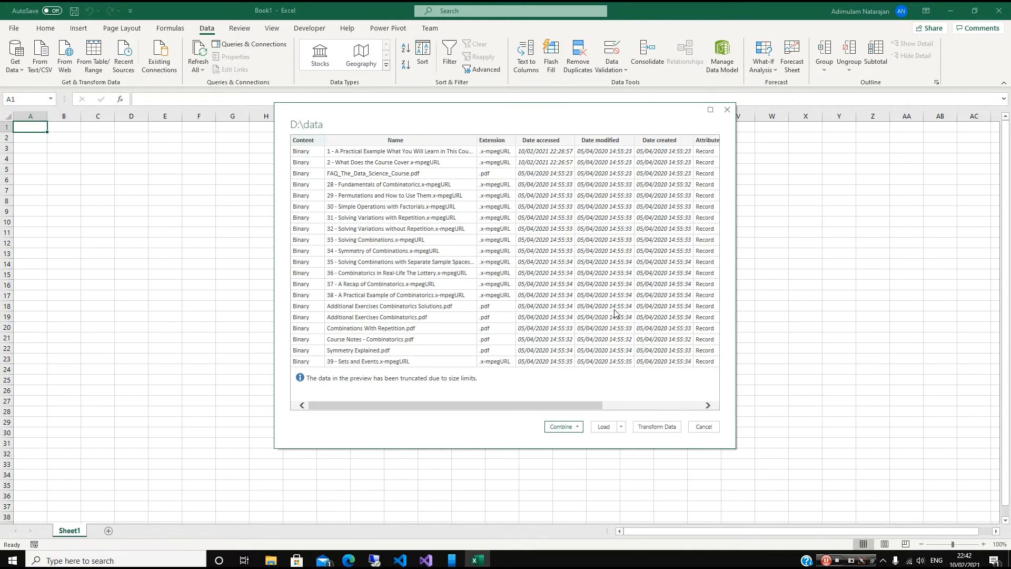
pyautogui.moveTo(555, 408); pyautogui.dragTo(521, 419)
pyautogui.click(657, 431)
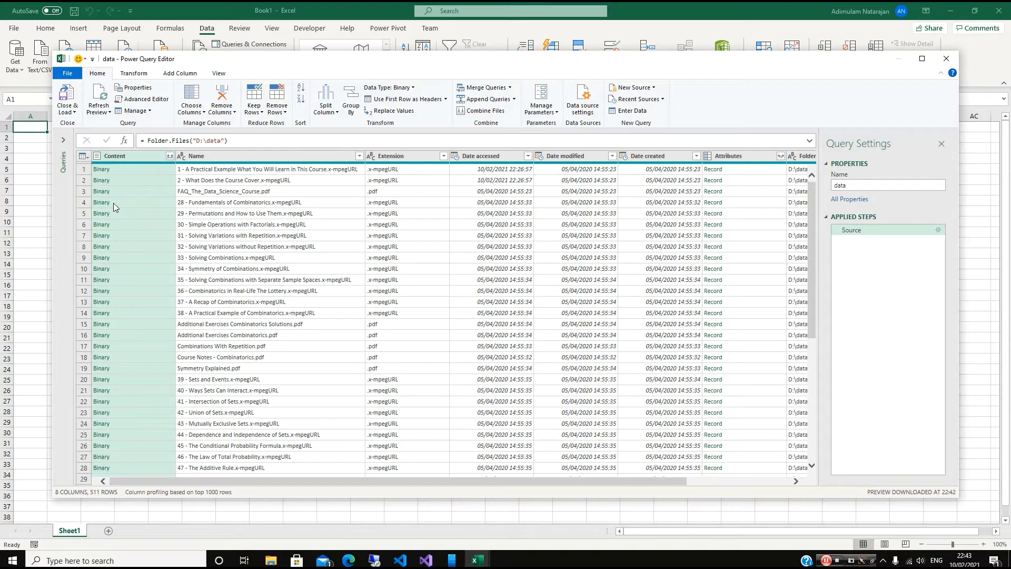
# - Remove the Content, Date modified and Date created columns from the data query
pyautogui.rightClick(130, 157)
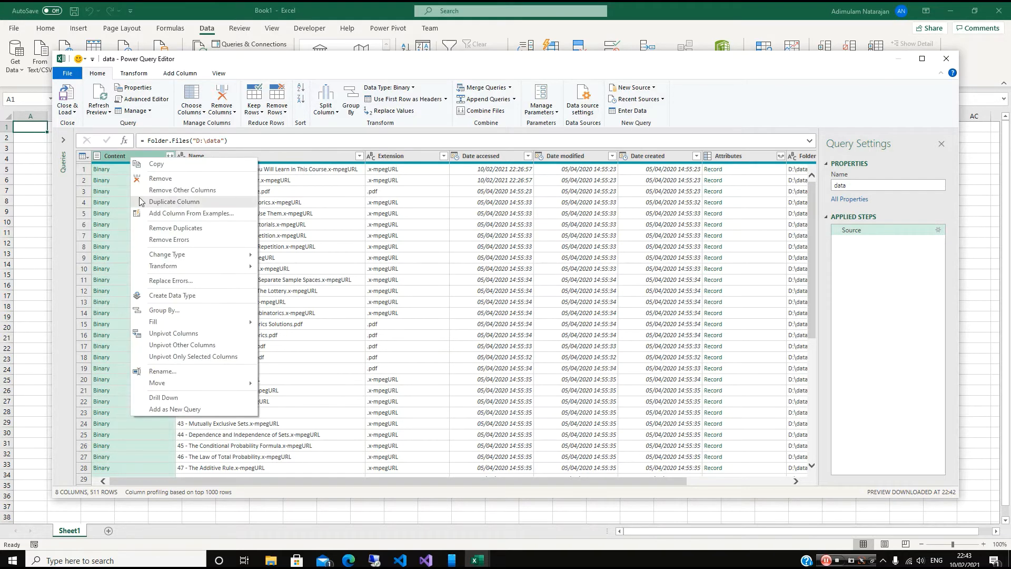
pyautogui.click(154, 180)
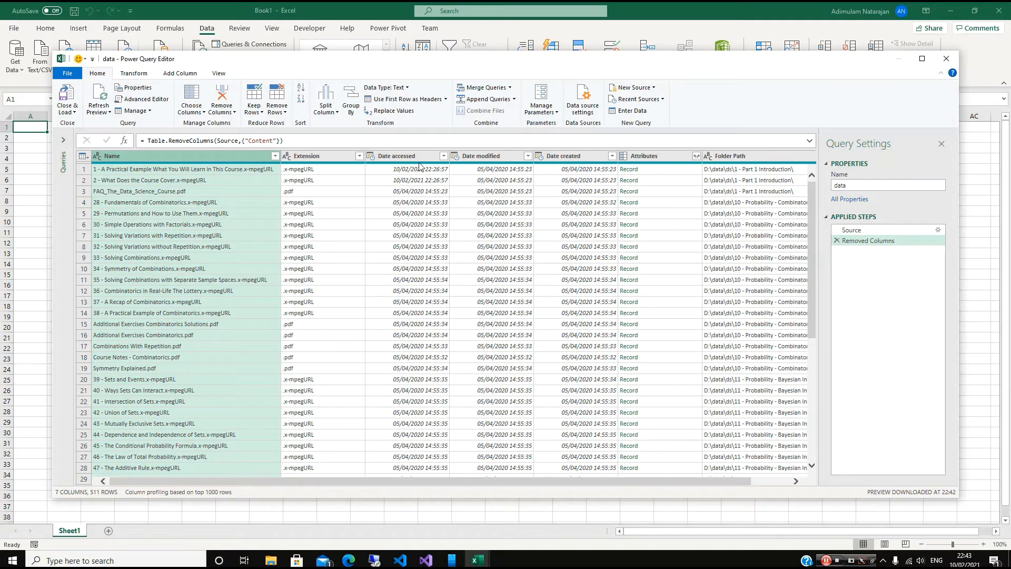
pyautogui.click(508, 157)
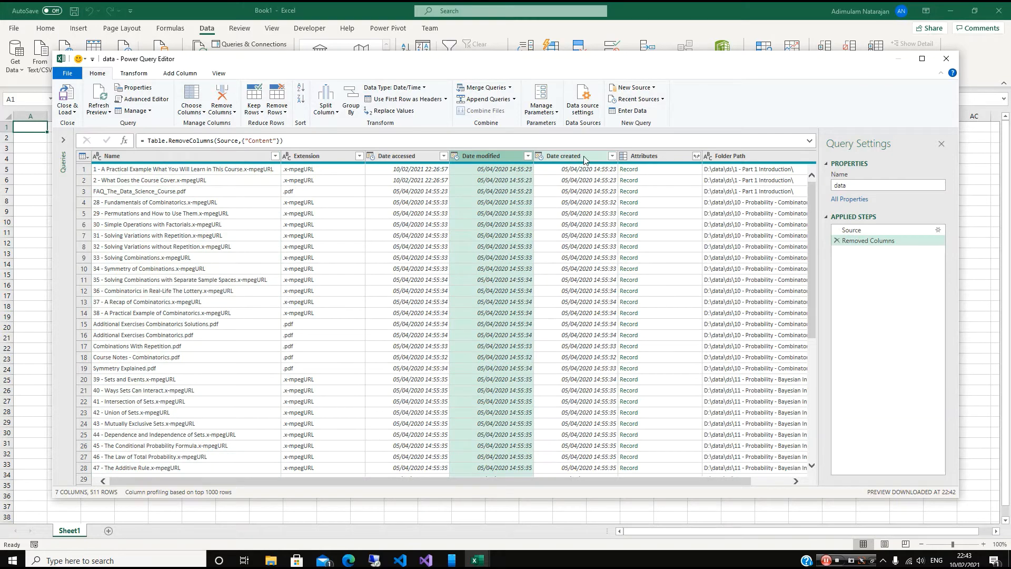
pyautogui.keyDown('ctrl'); pyautogui.click(585, 157); pyautogui.keyUp('ctrl')
pyautogui.press('Delete')
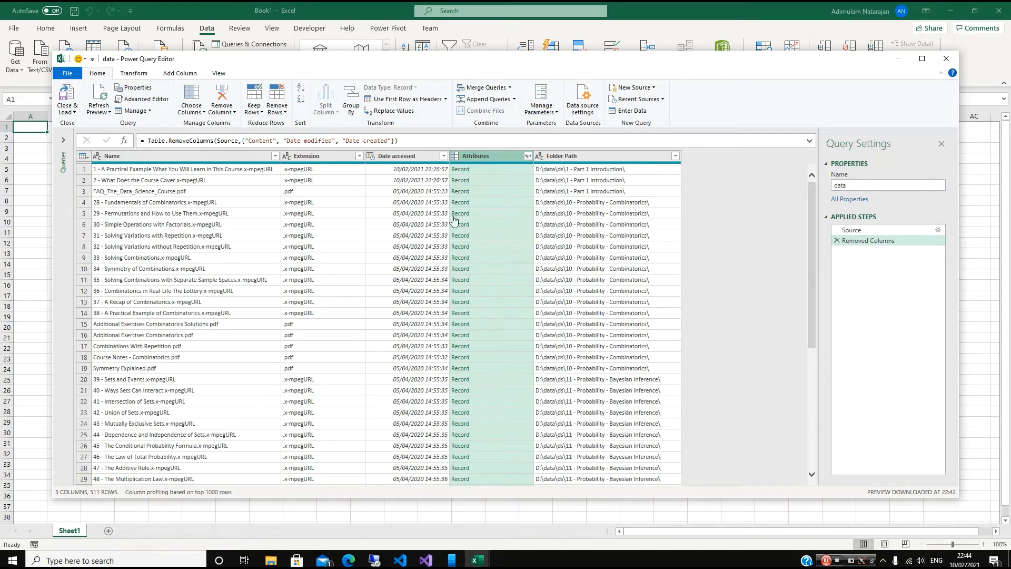
# - Expand the Attributes column to the Size field only, without using the original column name as prefix
pyautogui.click(527, 156)
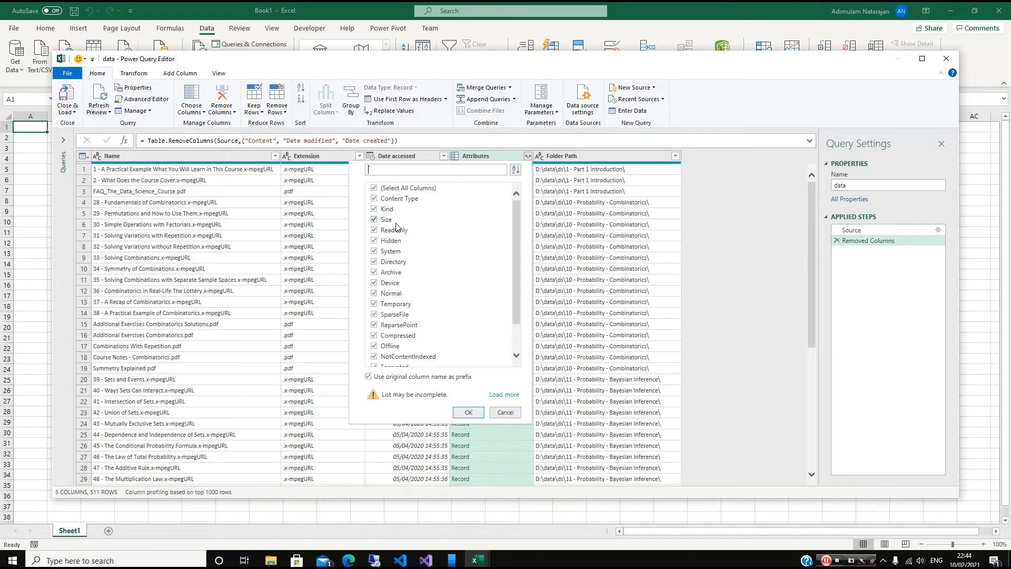
pyautogui.click(374, 189)
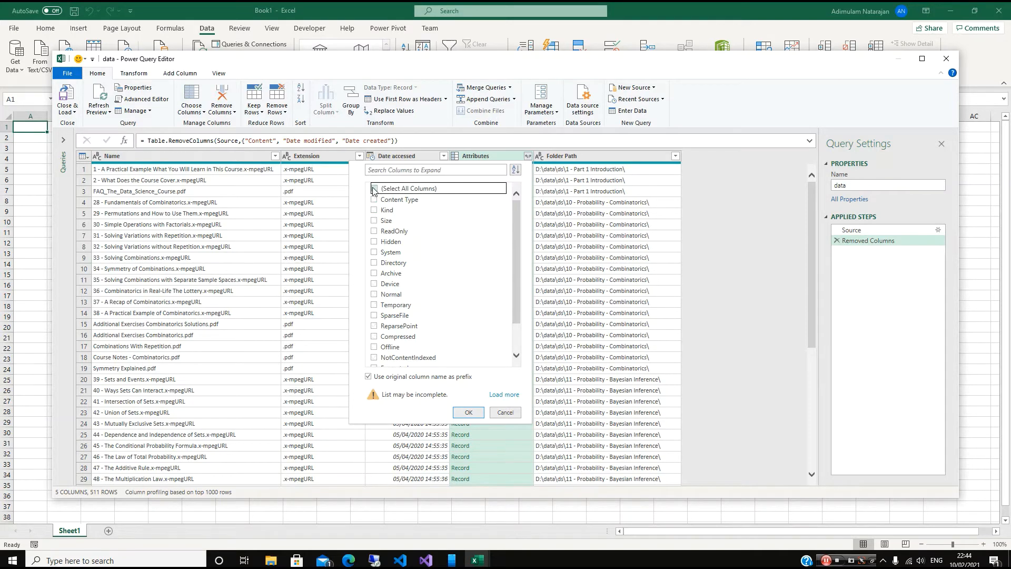
pyautogui.click(374, 221)
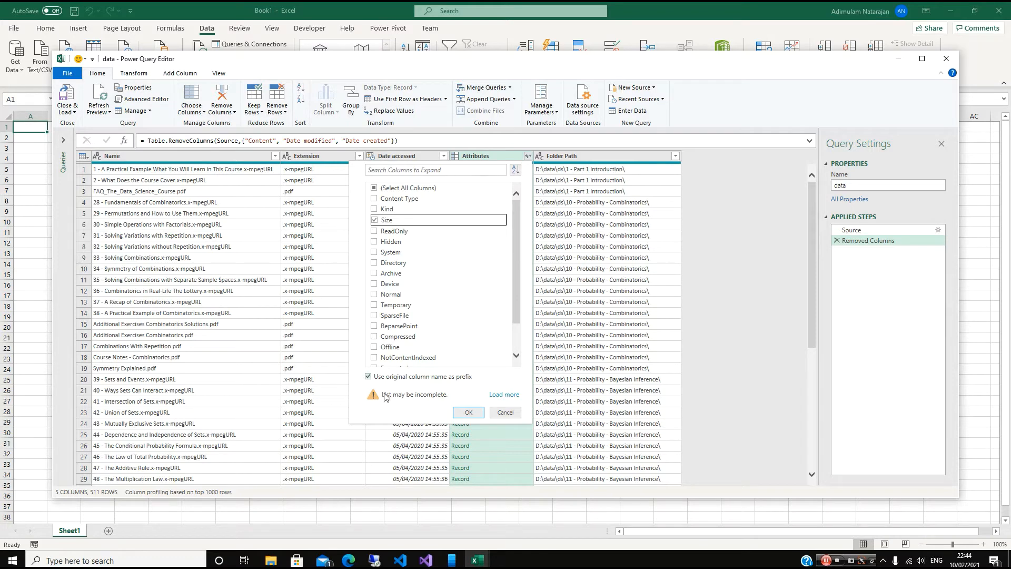
pyautogui.click(368, 377)
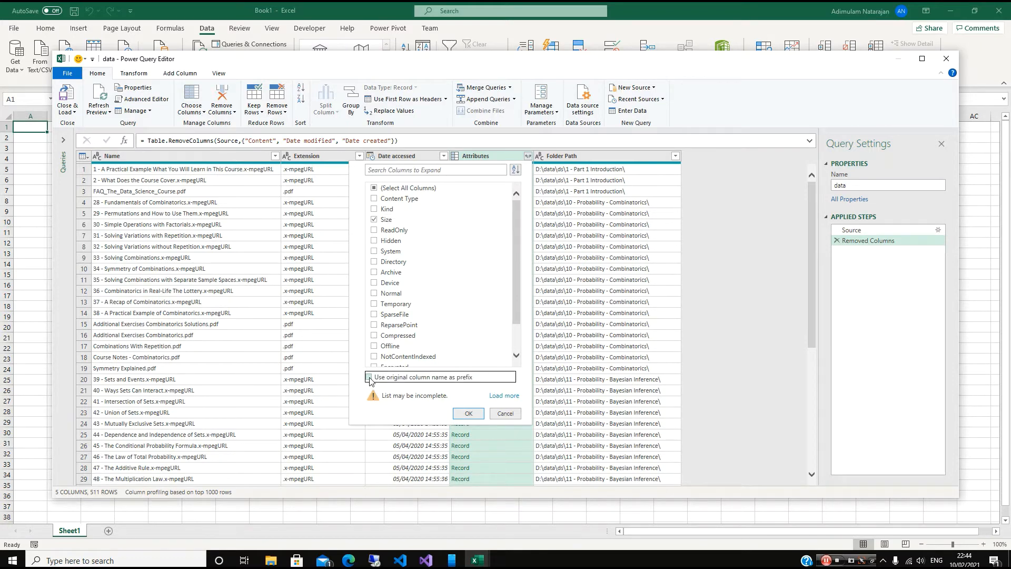
pyautogui.click(463, 414)
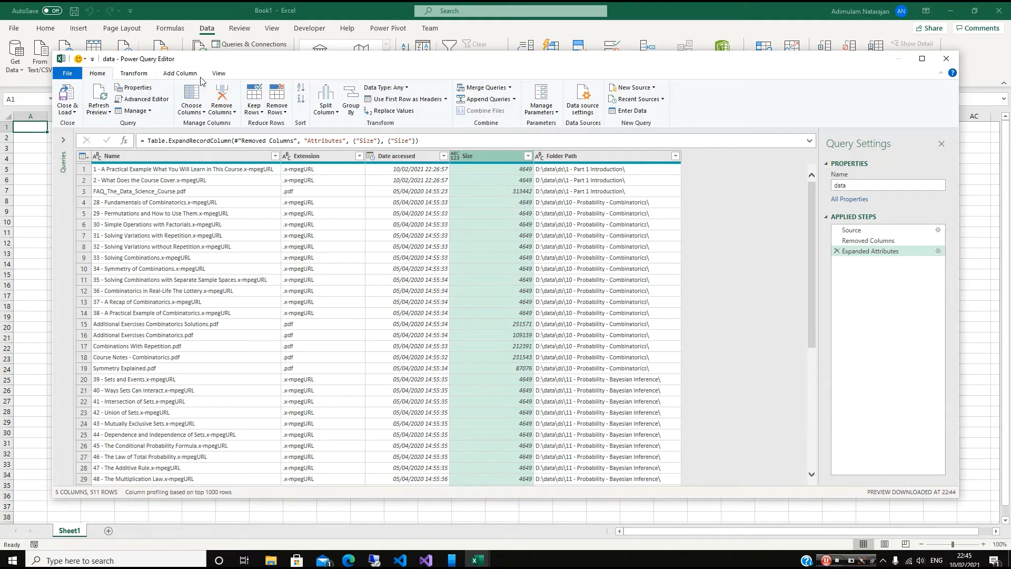
# - Close the query editor and load the data query into a worksheet, and delete the empty Sheet1
pyautogui.click(75, 113)
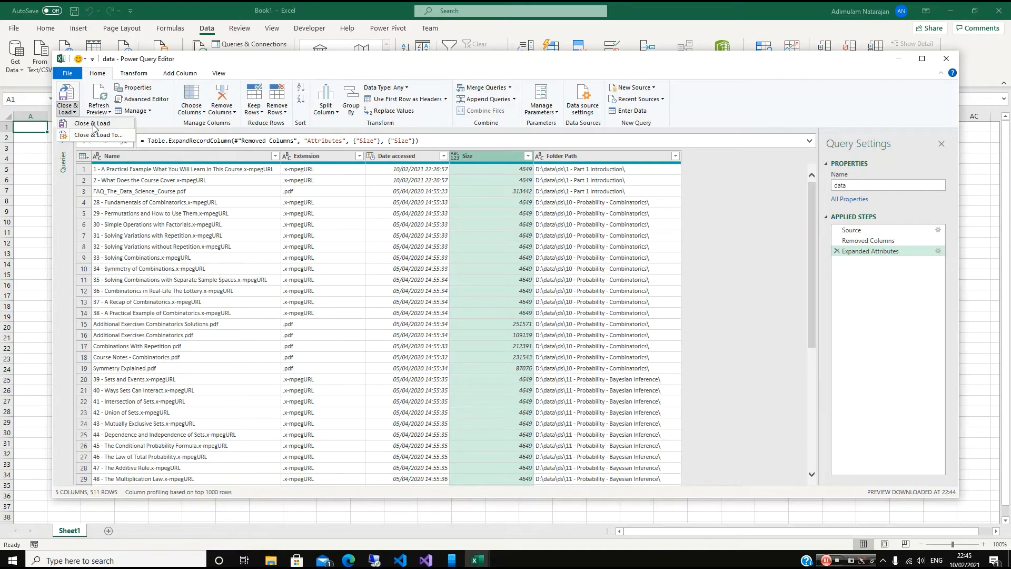
pyautogui.click(94, 125)
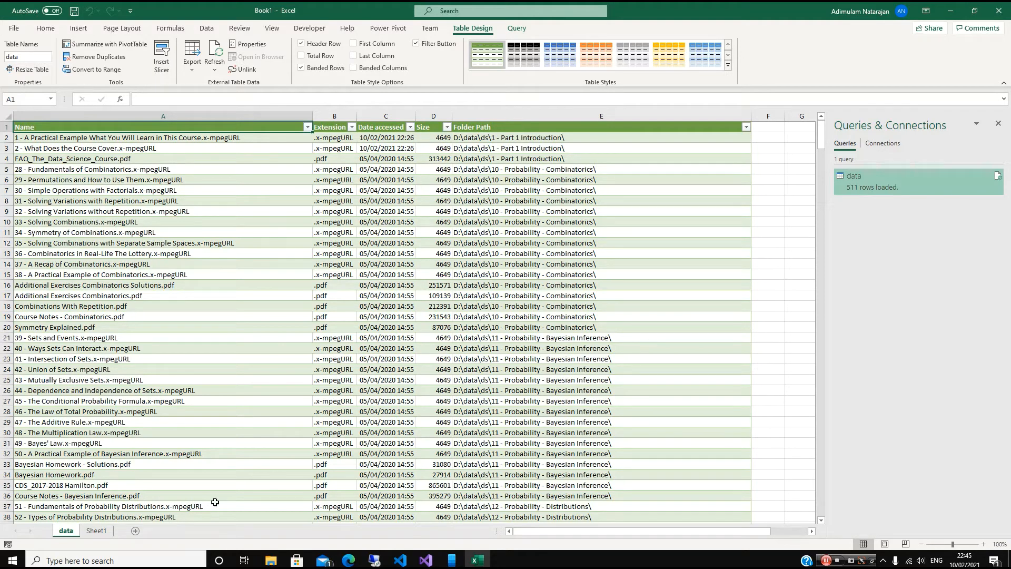
pyautogui.click(97, 531)
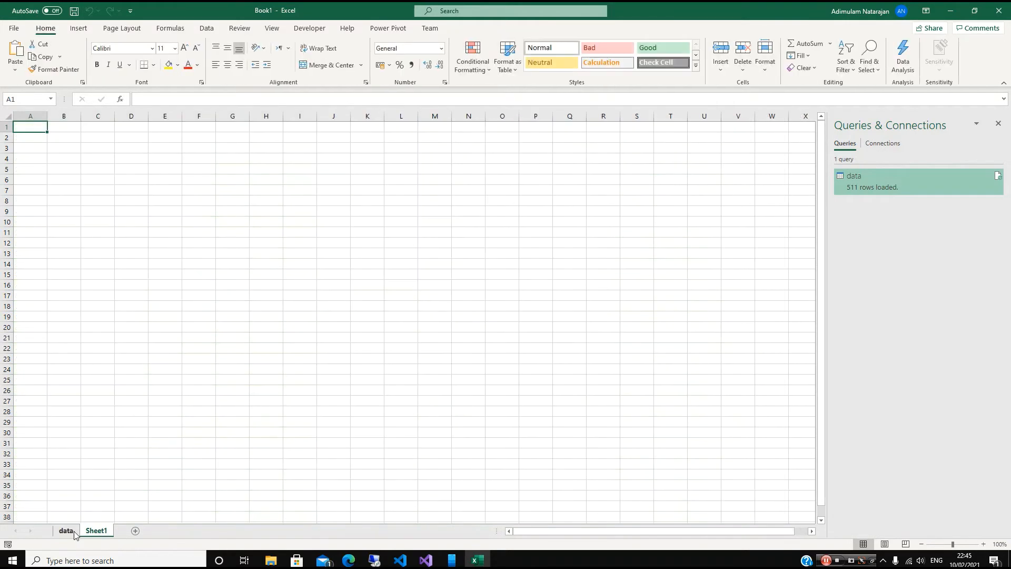
pyautogui.click(74, 532)
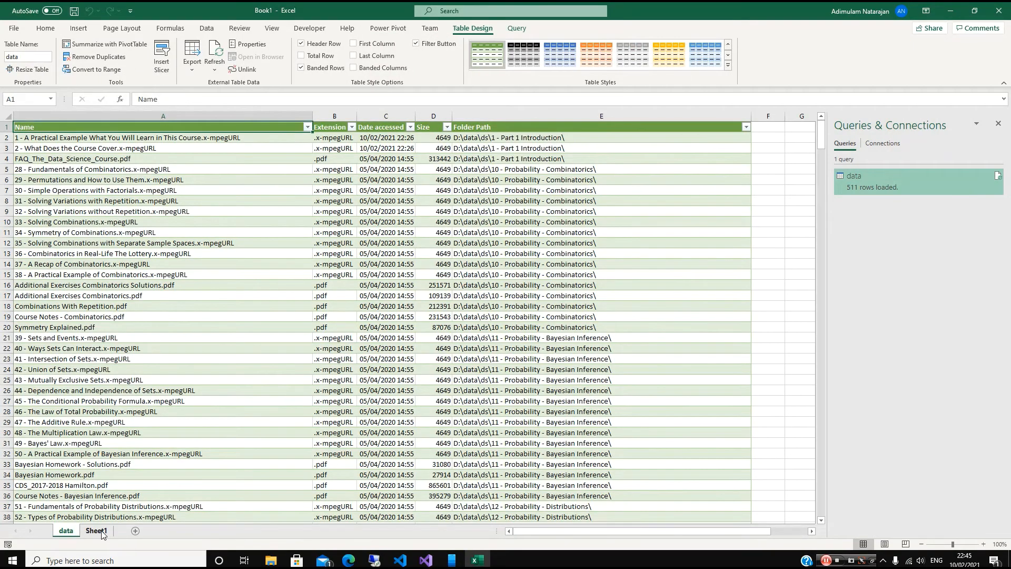
pyautogui.rightClick(103, 532)
pyautogui.click(146, 400)
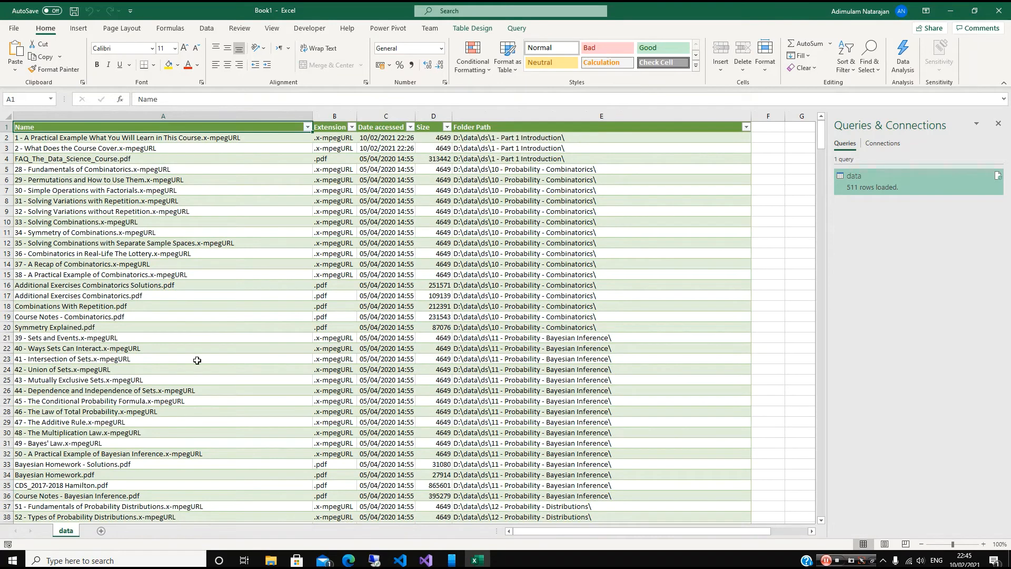
# - Format the Size header cell as Number with 0 decimal places and the 1000 separator
pyautogui.click(435, 121)
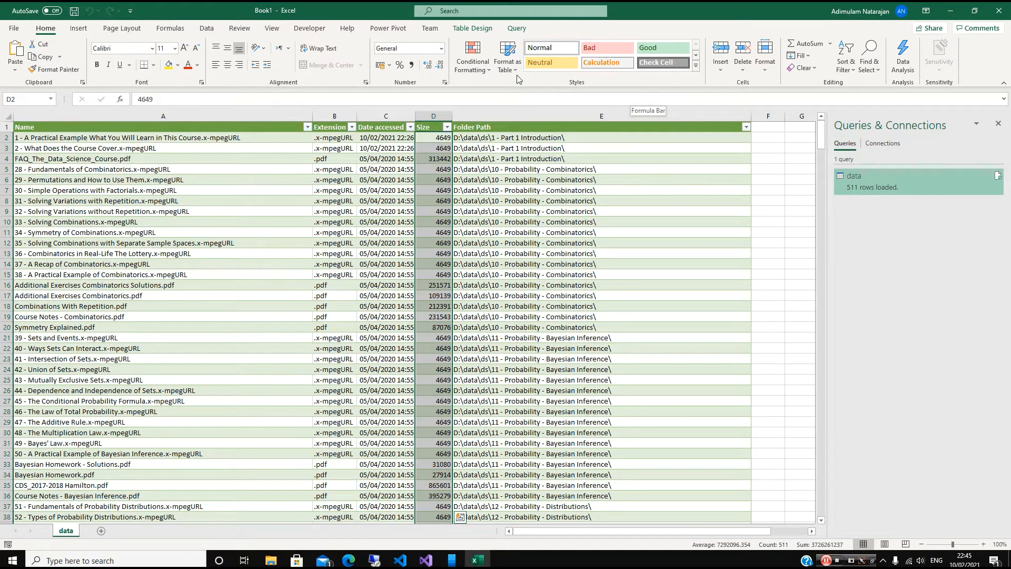
pyautogui.rightClick(437, 131)
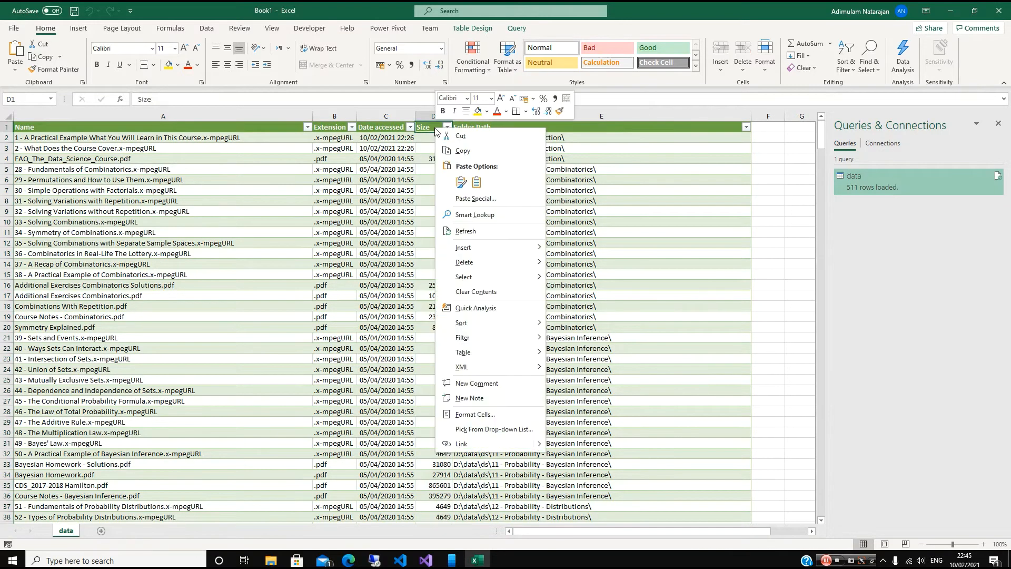
pyautogui.click(472, 413)
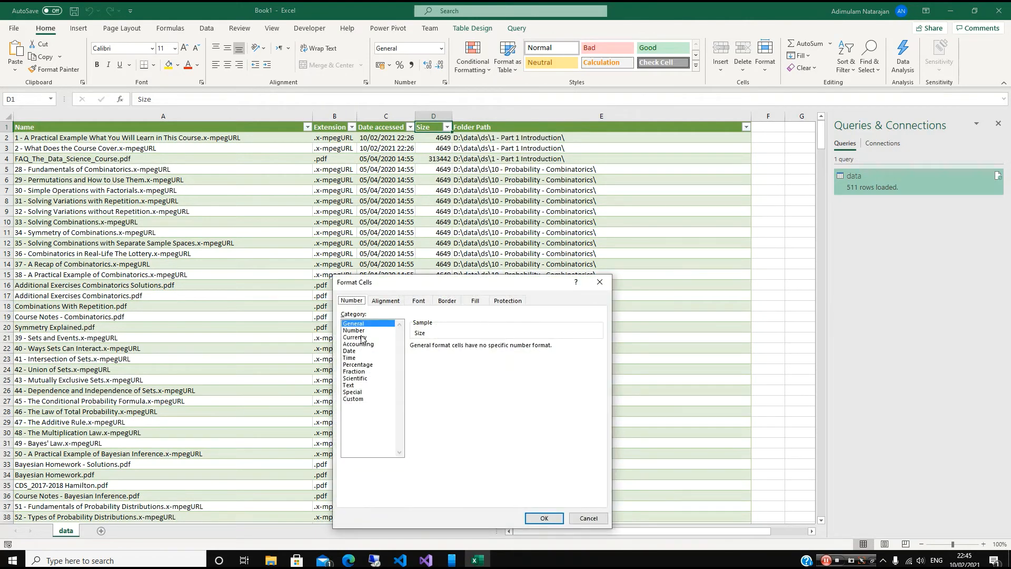
pyautogui.click(362, 330)
pyautogui.click(481, 349)
pyautogui.click(481, 349)
pyautogui.click(413, 360)
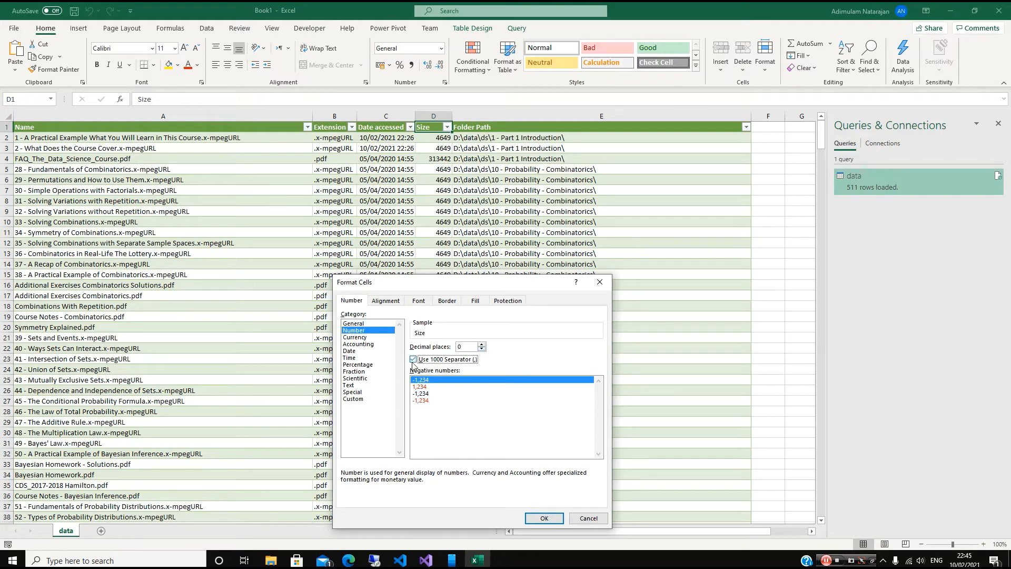
pyautogui.click(542, 518)
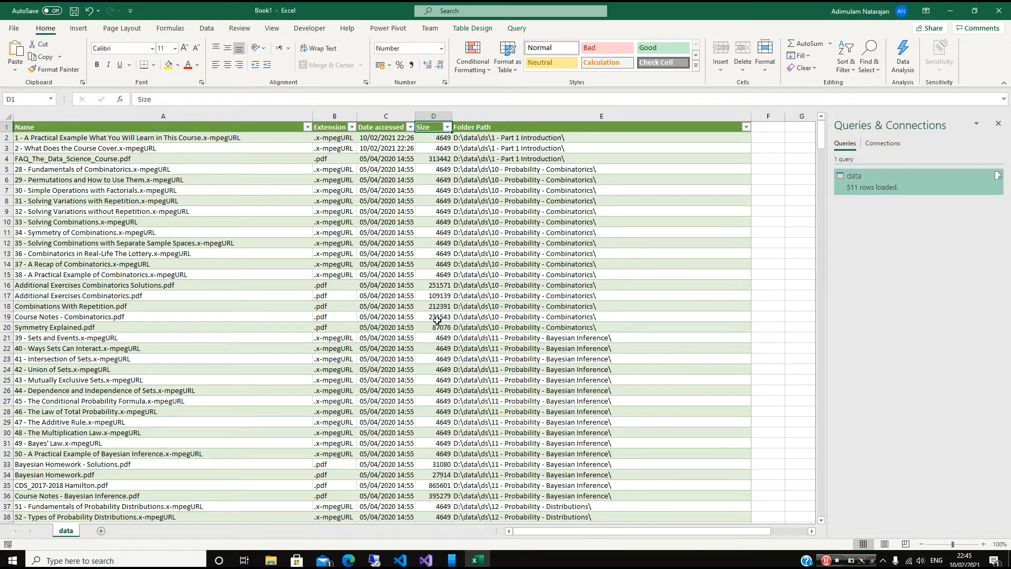
# - Format the entire Size column as Number with 0 decimal places and the 1000 separator
pyautogui.click(428, 117)
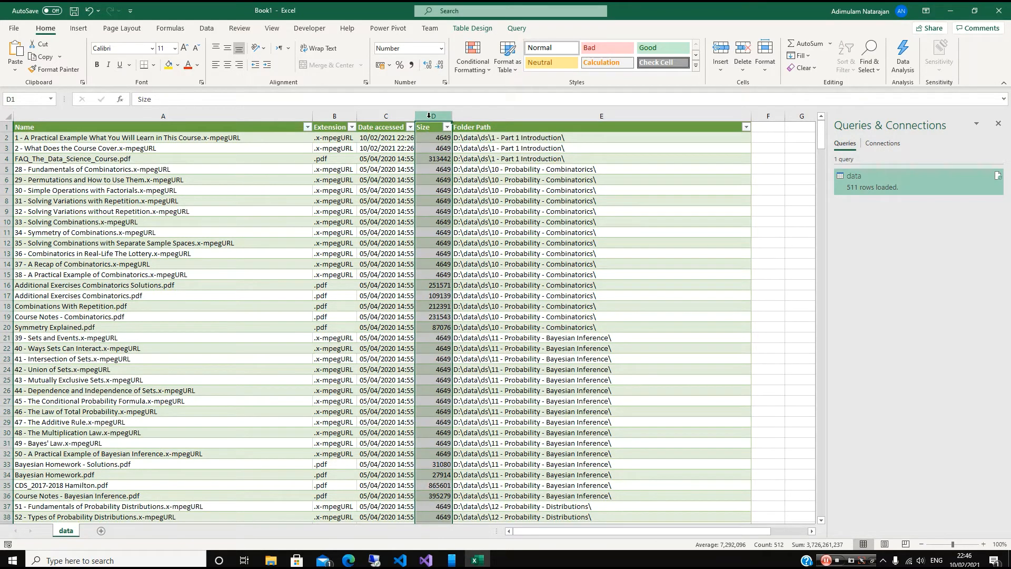
pyautogui.rightClick(428, 117)
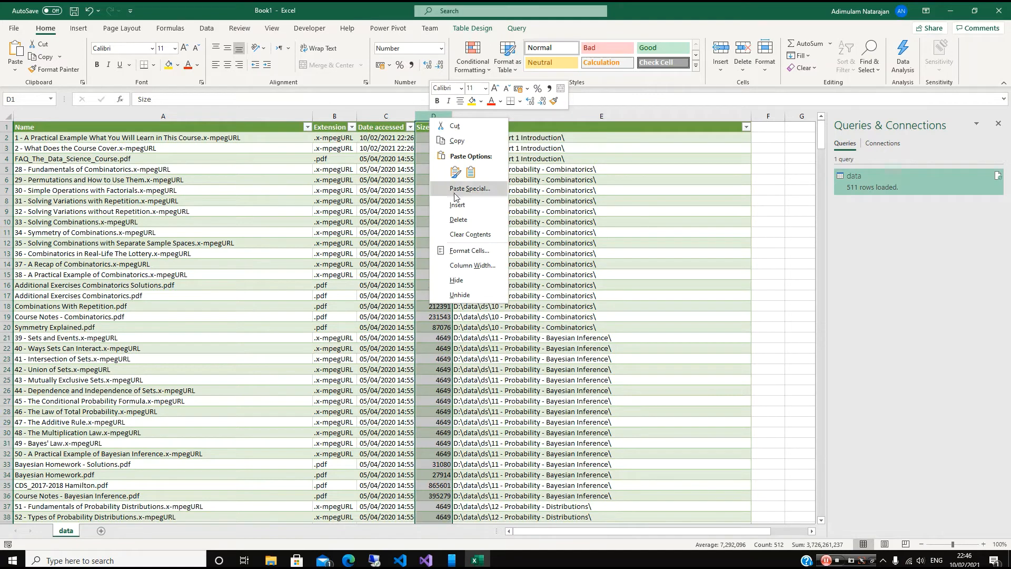
pyautogui.click(468, 250)
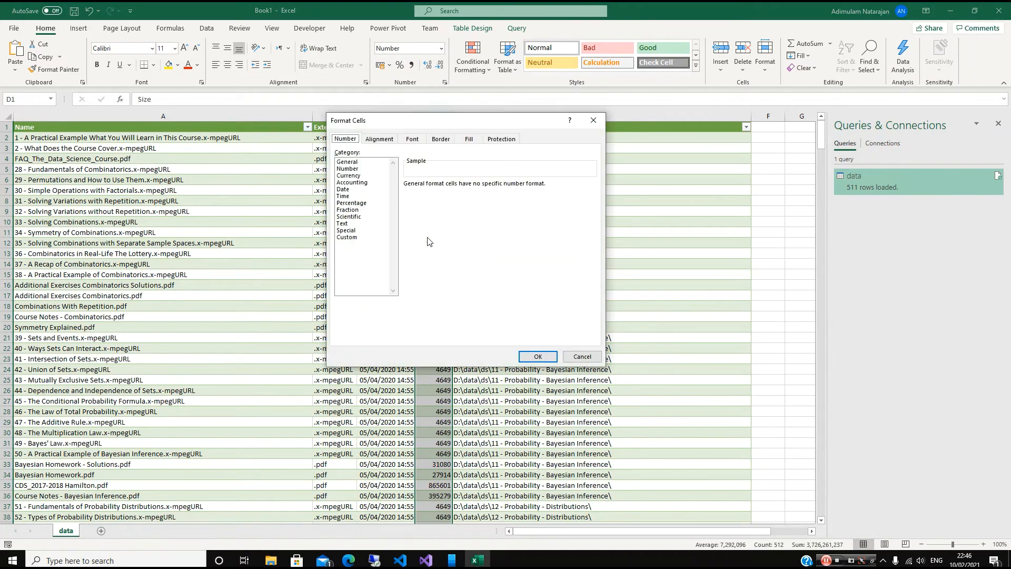
pyautogui.click(352, 169)
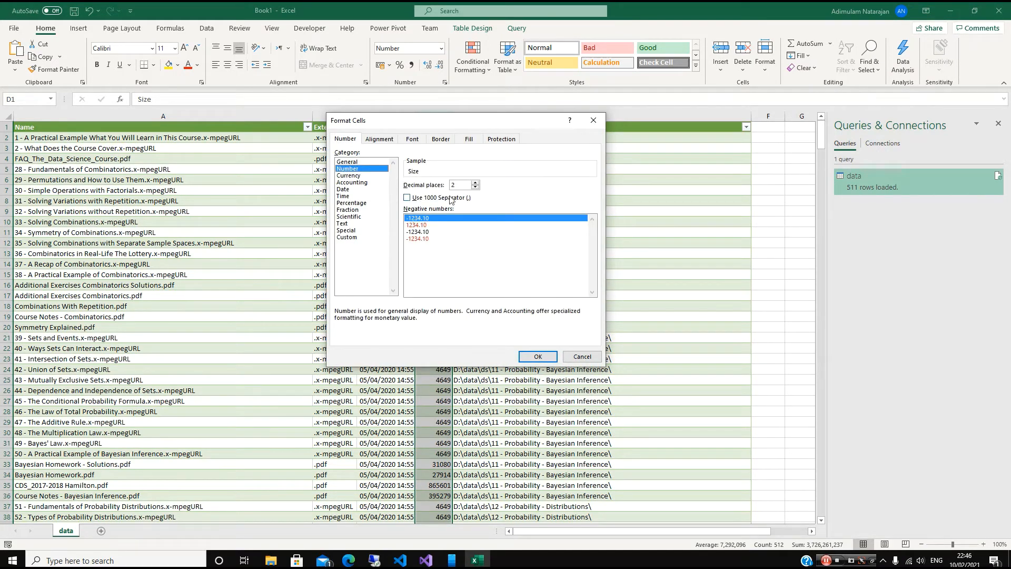
pyautogui.click(475, 183)
pyautogui.click(476, 188)
pyautogui.click(475, 188)
pyautogui.click(408, 199)
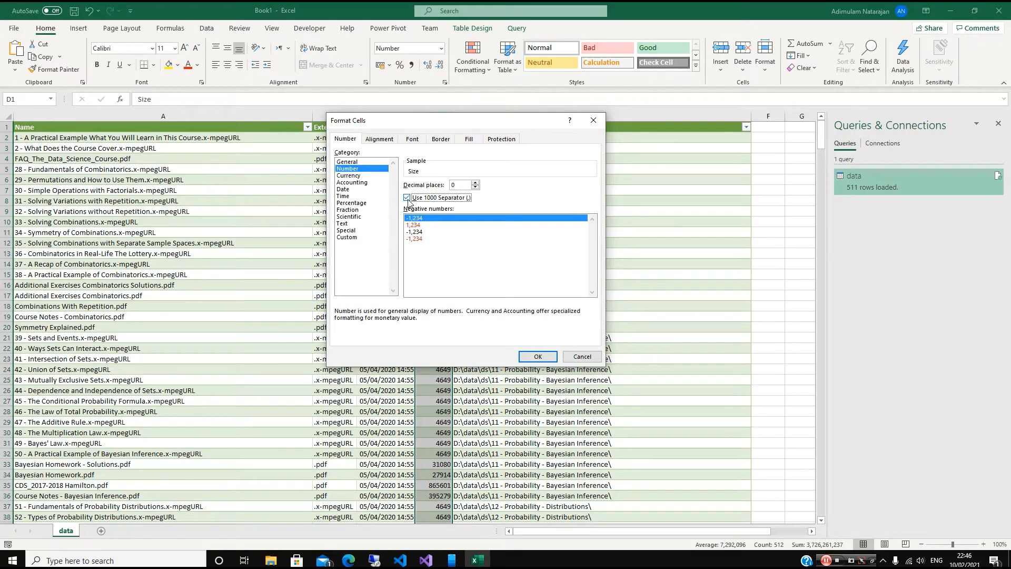
pyautogui.click(522, 356)
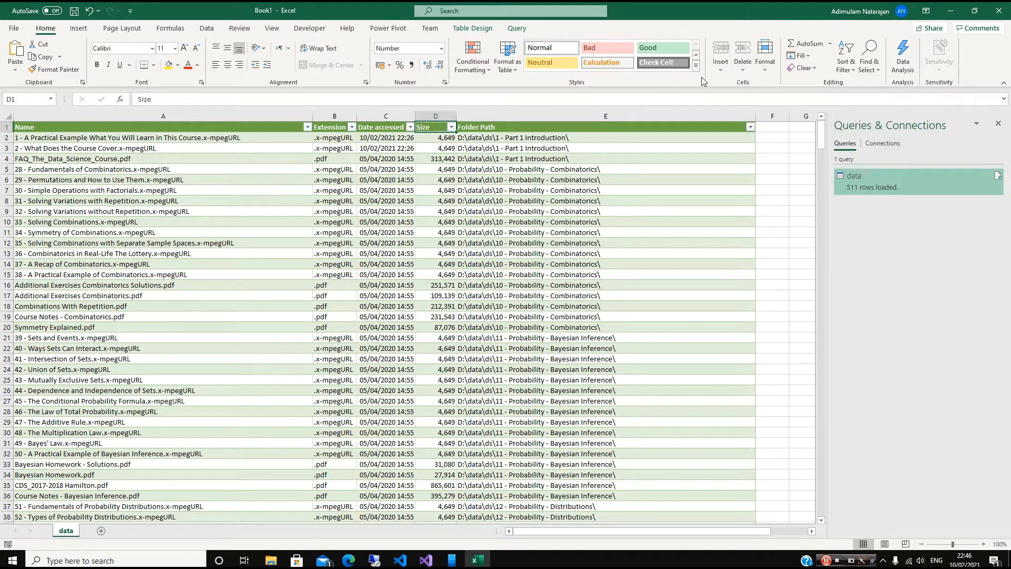
pyautogui.click(766, 71)
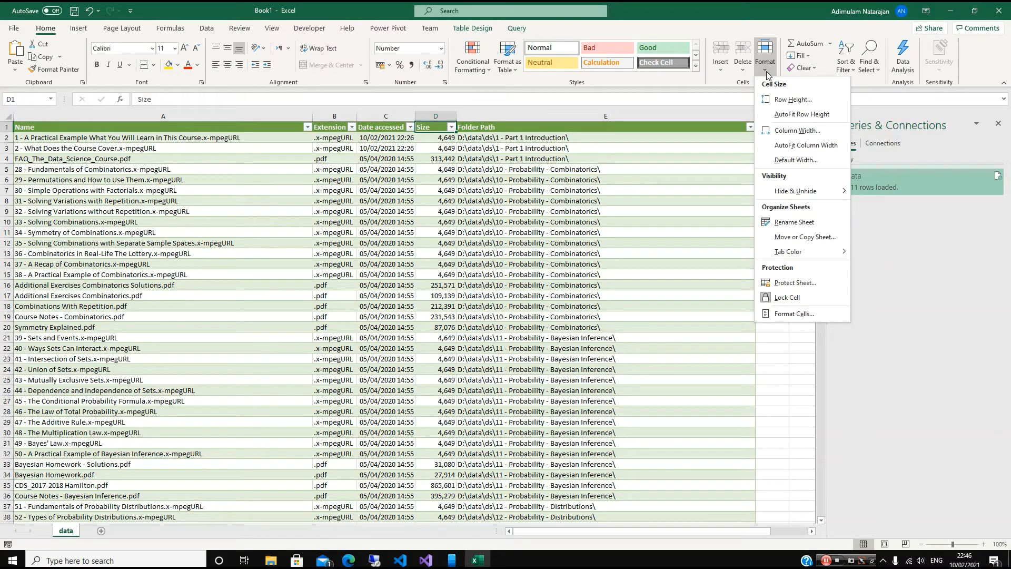
pyautogui.rightClick(432, 129)
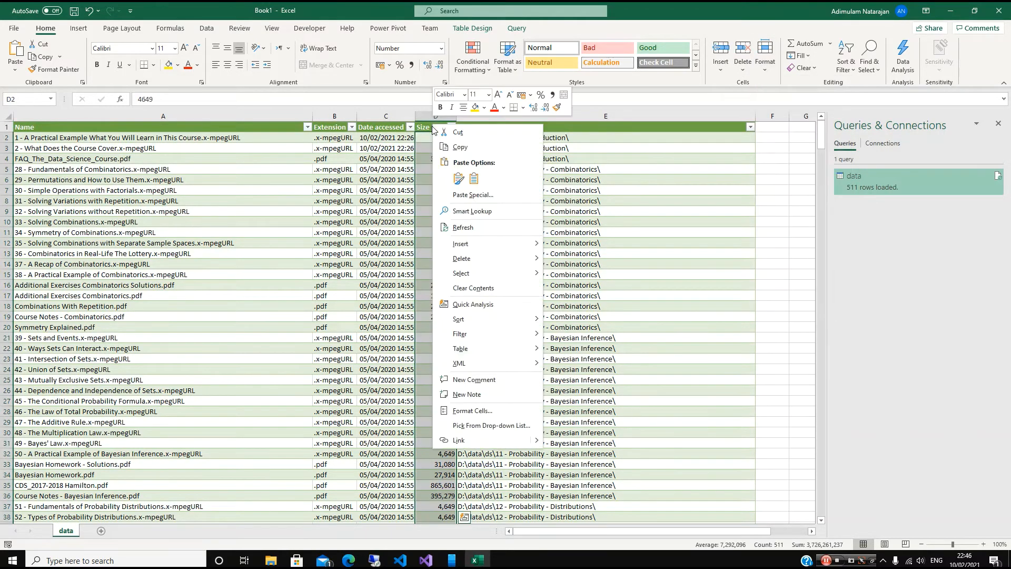
pyautogui.click(474, 416)
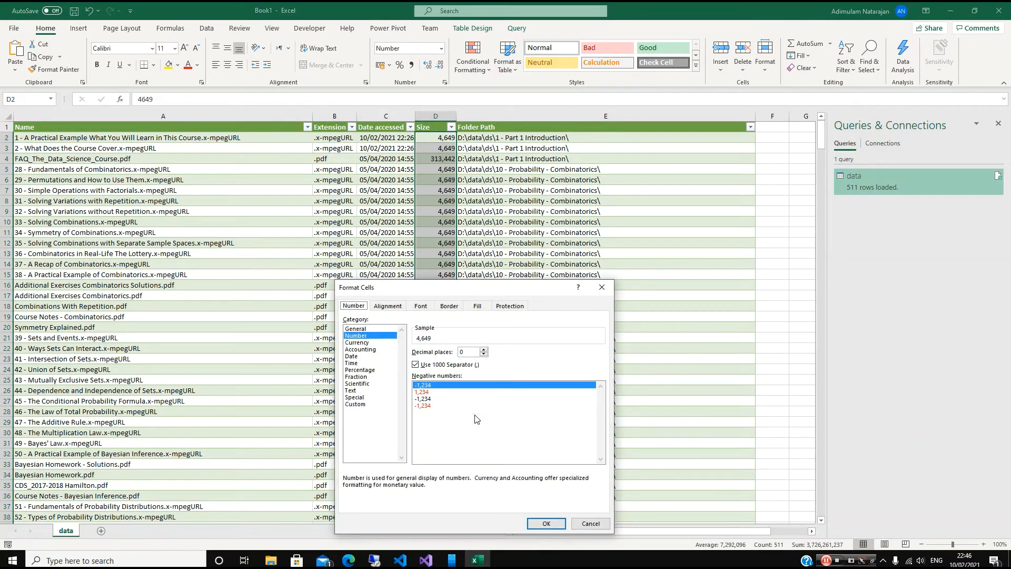
pyautogui.click(587, 524)
pyautogui.click(529, 128)
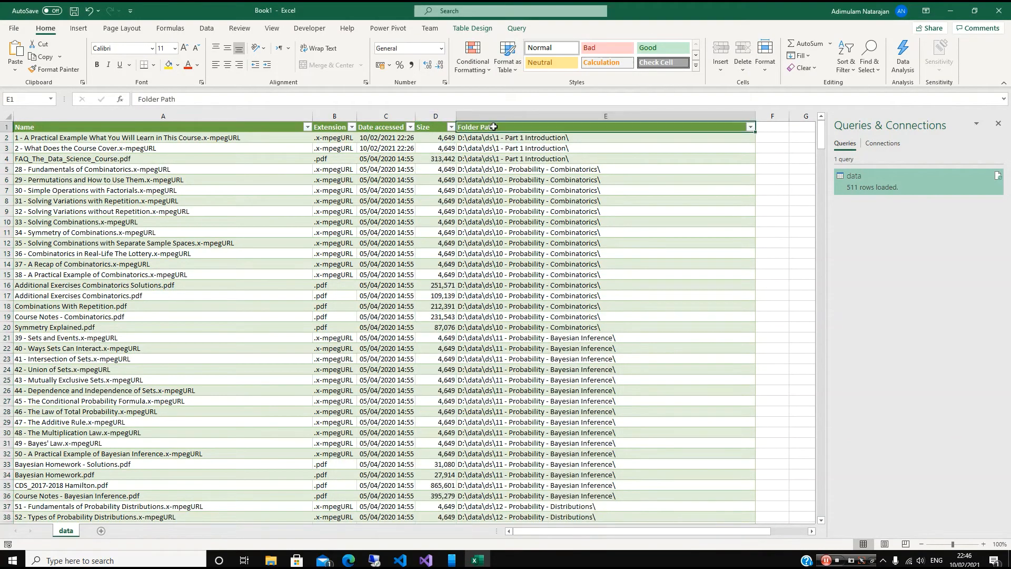
# - Centre the text of the Size column header cell
pyautogui.click(424, 128)
pyautogui.rightClick(426, 130)
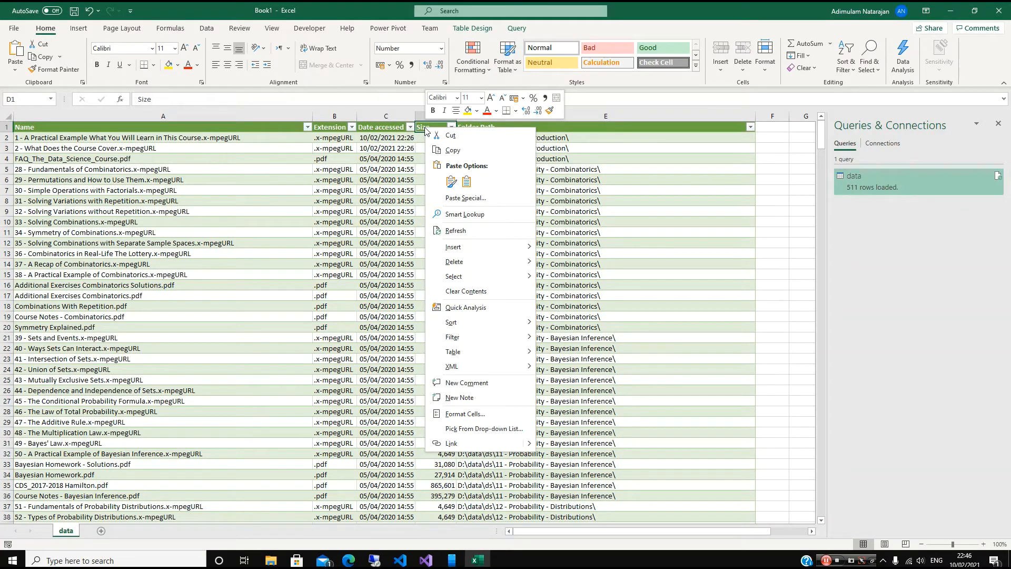
pyautogui.click(242, 68)
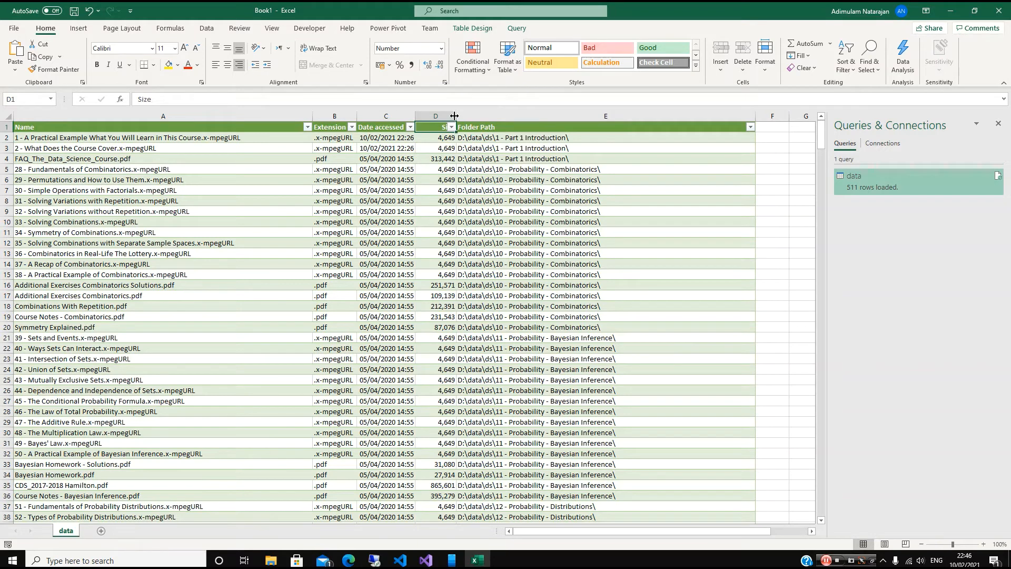
pyautogui.click(228, 64)
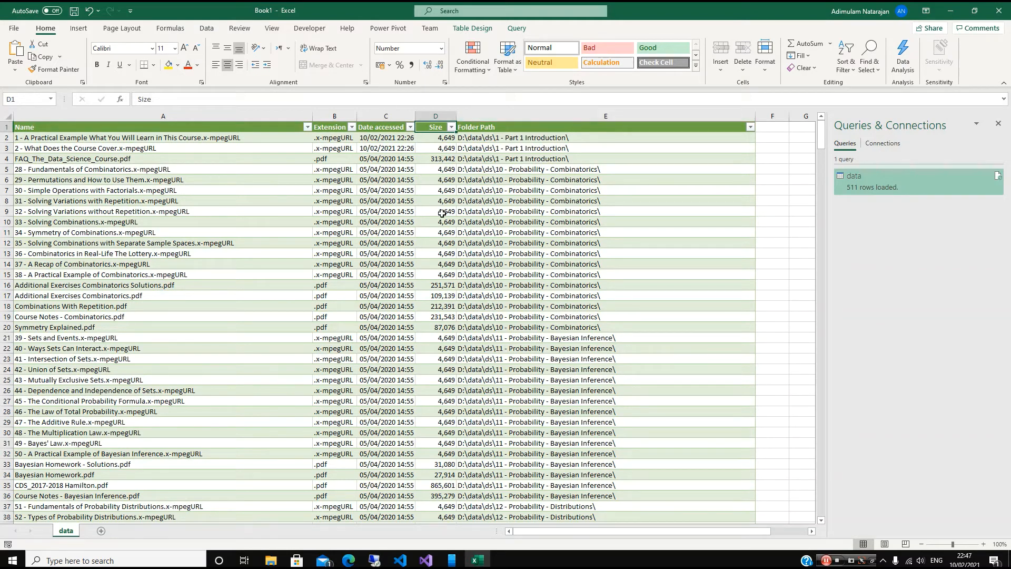
# - Save the workbook in the Downloads folder as Storage Analytics, replacing the existing file of that name
pyautogui.click(13, 30)
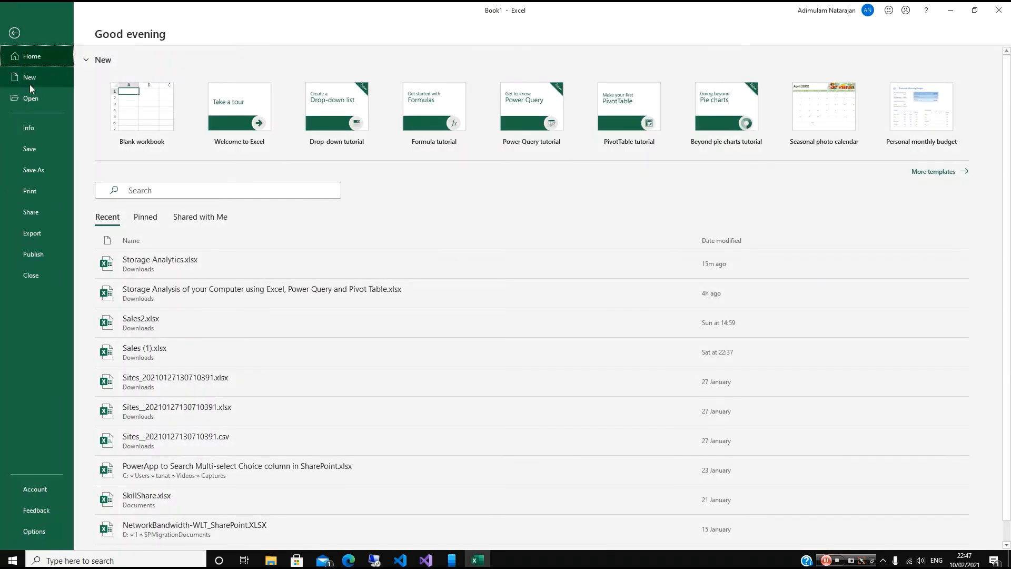
pyautogui.click(39, 168)
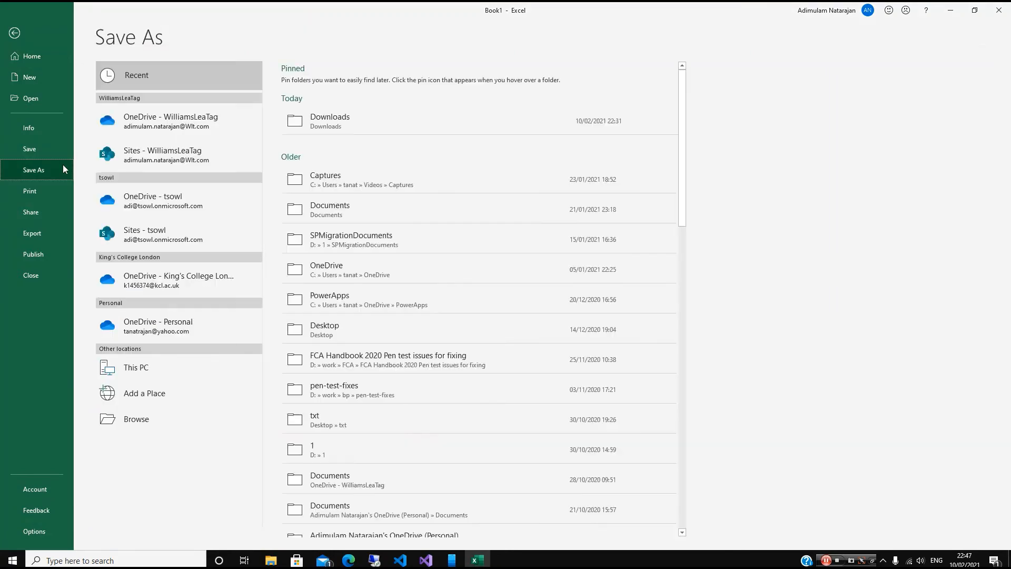
pyautogui.click(339, 119)
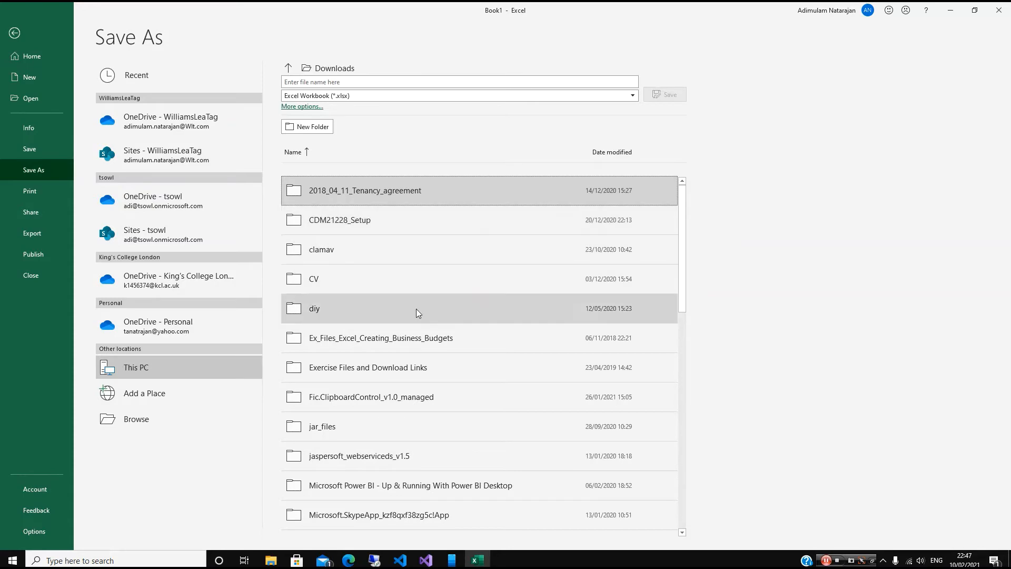
pyautogui.scroll(-3, 416, 309)
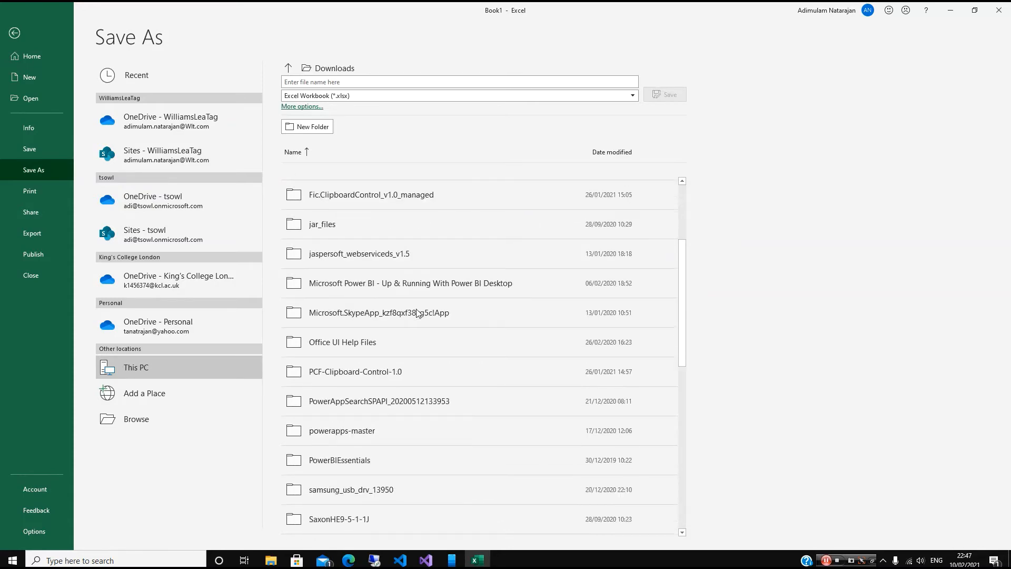
pyautogui.scroll(5, 416, 309)
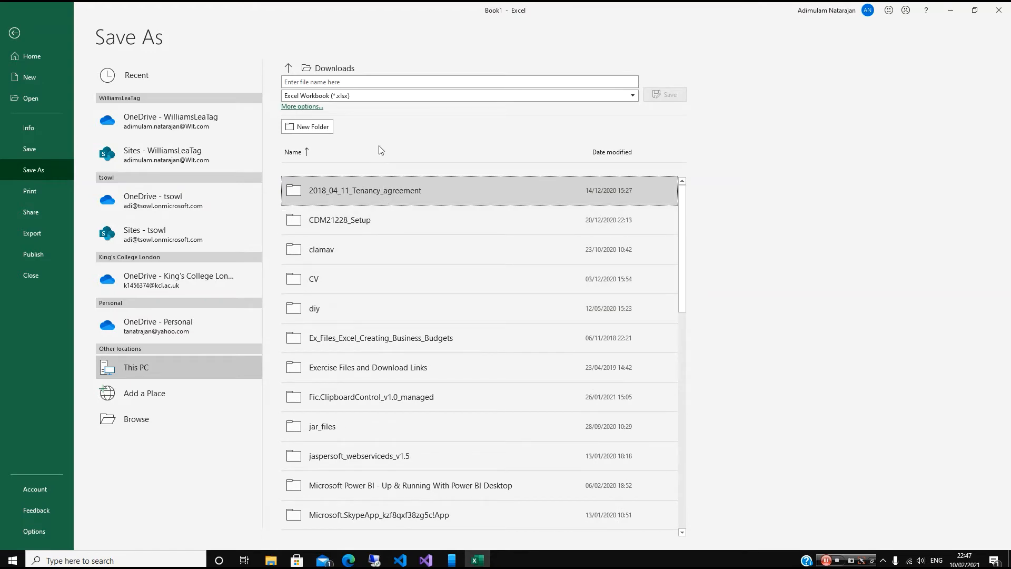
pyautogui.click(369, 82)
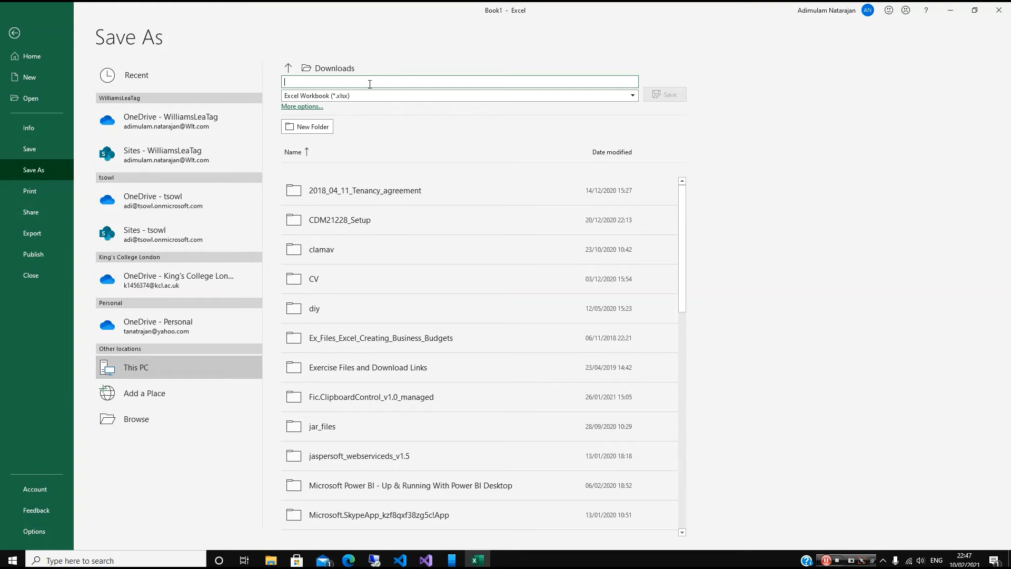
pyautogui.write('An')
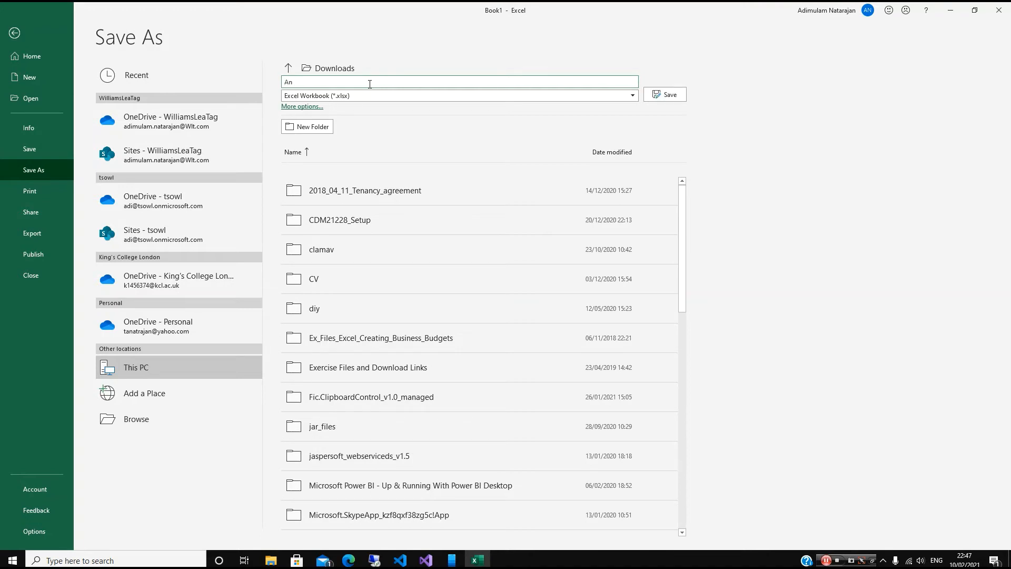
pyautogui.write('alyt')
pyautogui.write('ics')
pyautogui.write('Storag')
pyautogui.write('e')
pyautogui.click(664, 95)
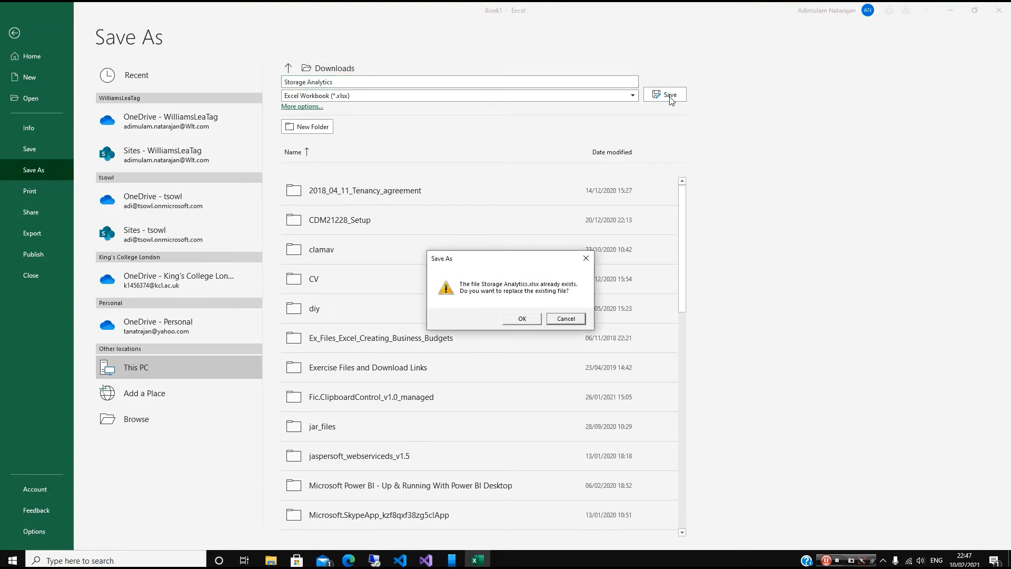
pyautogui.click(520, 318)
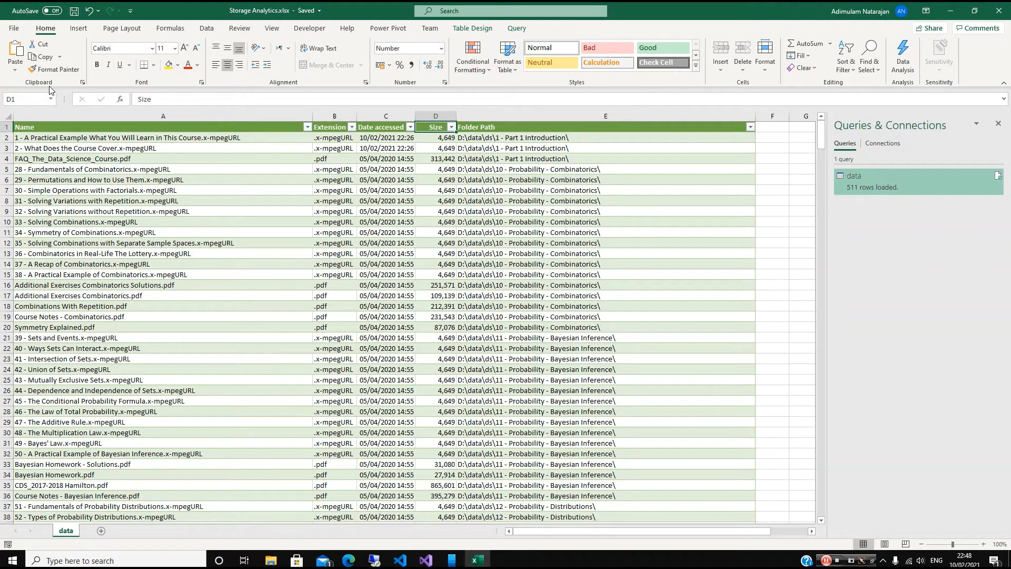
# - Insert a PivotTable based on the data table, placed on a new worksheet
pyautogui.click(81, 34)
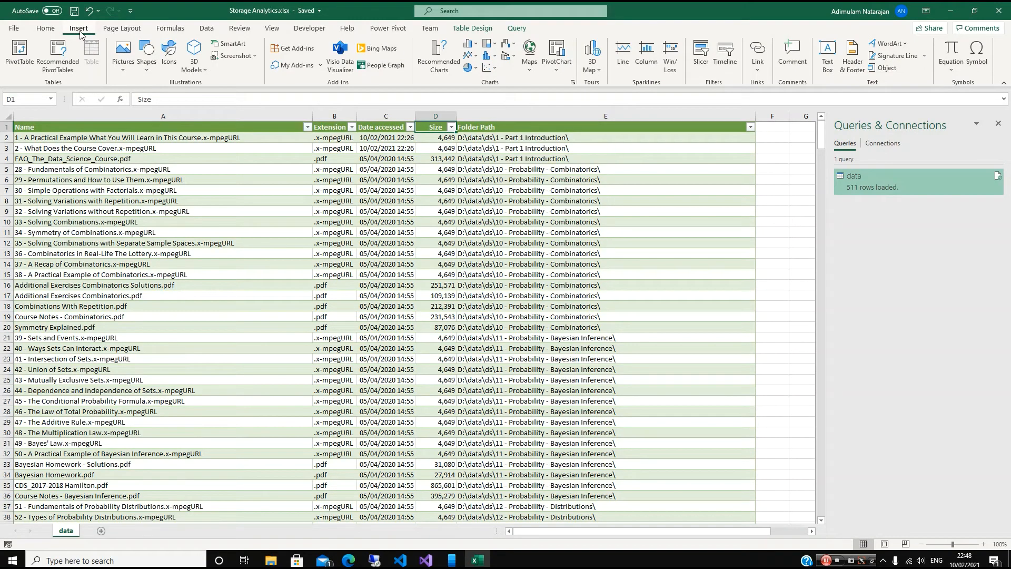
pyautogui.click(18, 57)
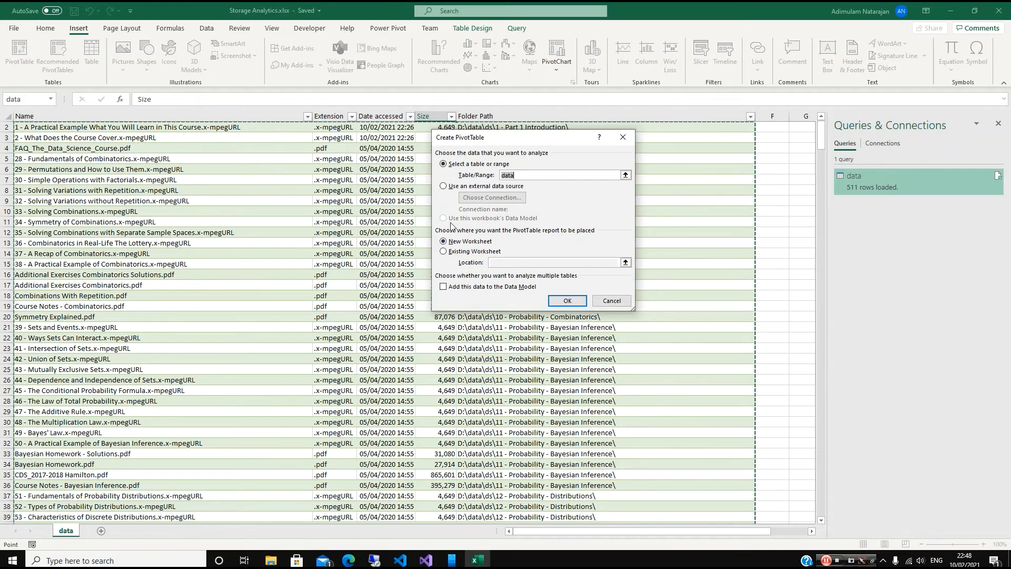
pyautogui.click(566, 301)
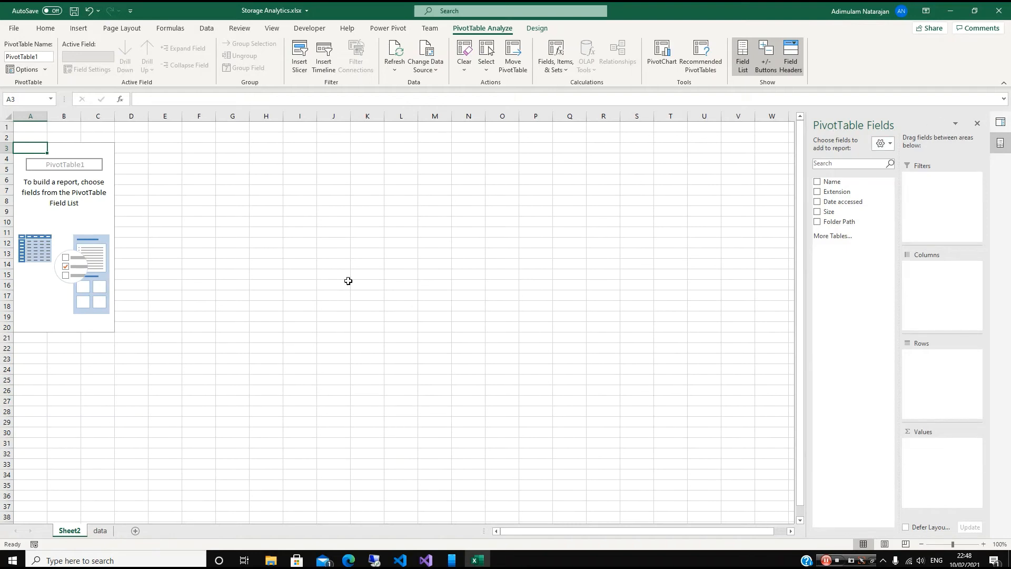
# - Rename the new PivotTable worksheet as Report
pyautogui.rightClick(77, 534)
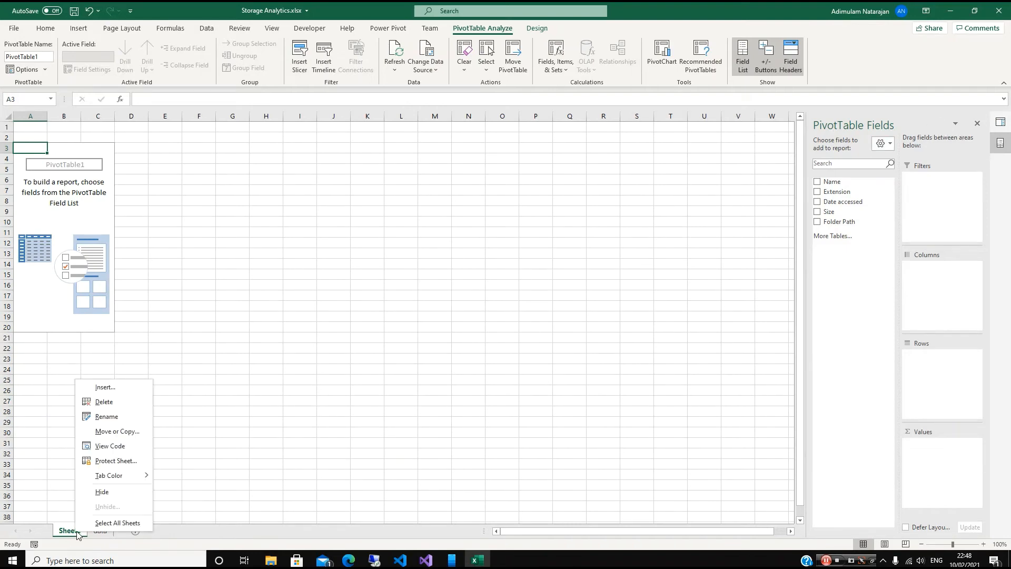
pyautogui.click(110, 418)
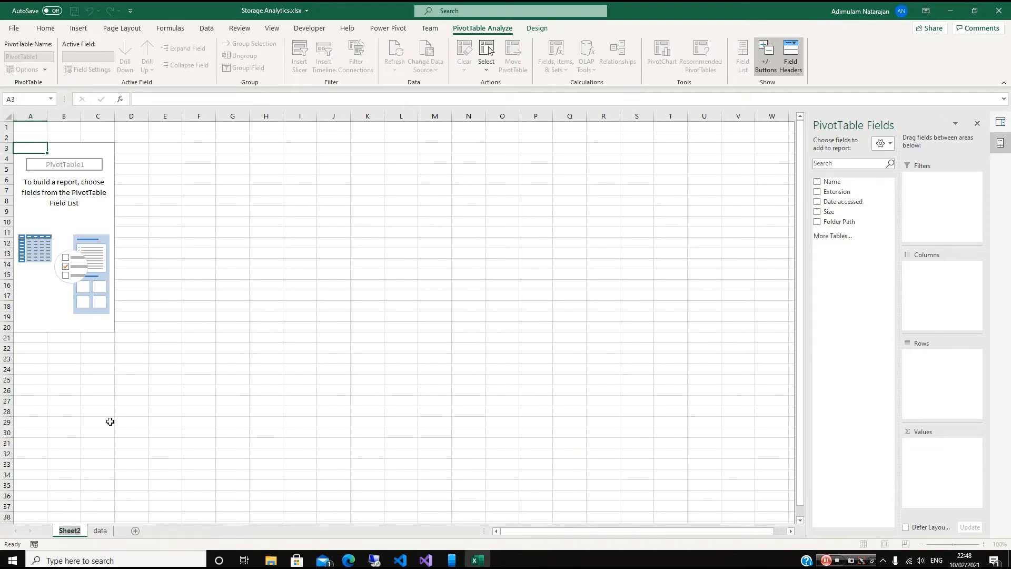
pyautogui.write('Report')
pyautogui.press('Return')
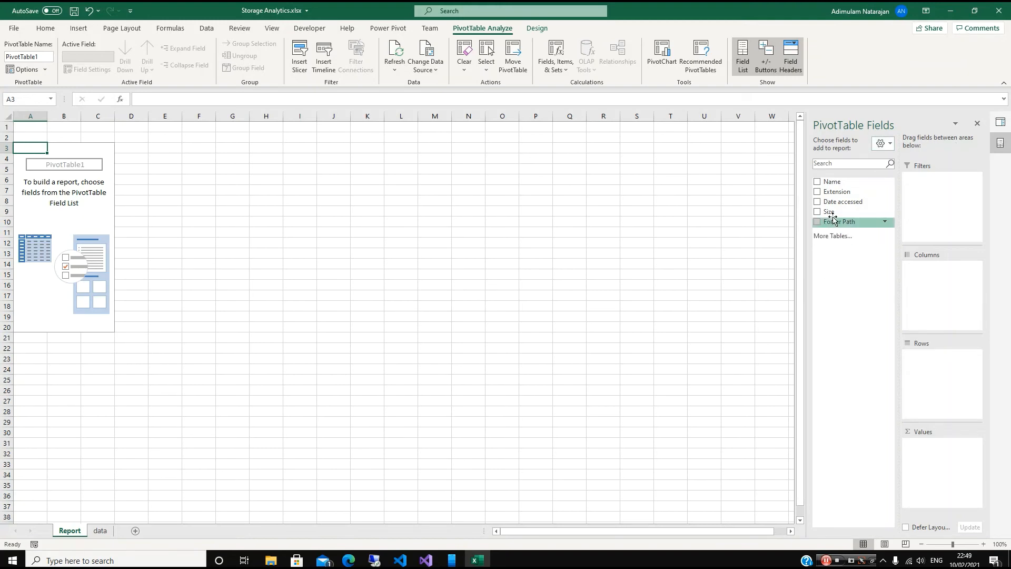
# - Build the PivotTable with the sum of Size as values, Folder Path followed by Name as rows, and Extension as columns
pyautogui.moveTo(833, 215); pyautogui.dragTo(933, 448)
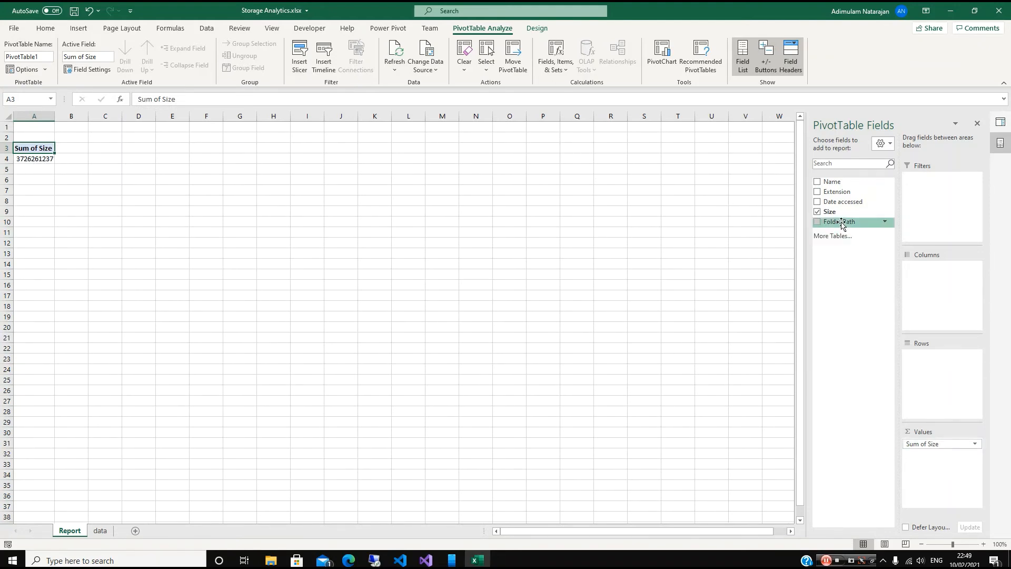
pyautogui.moveTo(842, 221); pyautogui.dragTo(917, 358)
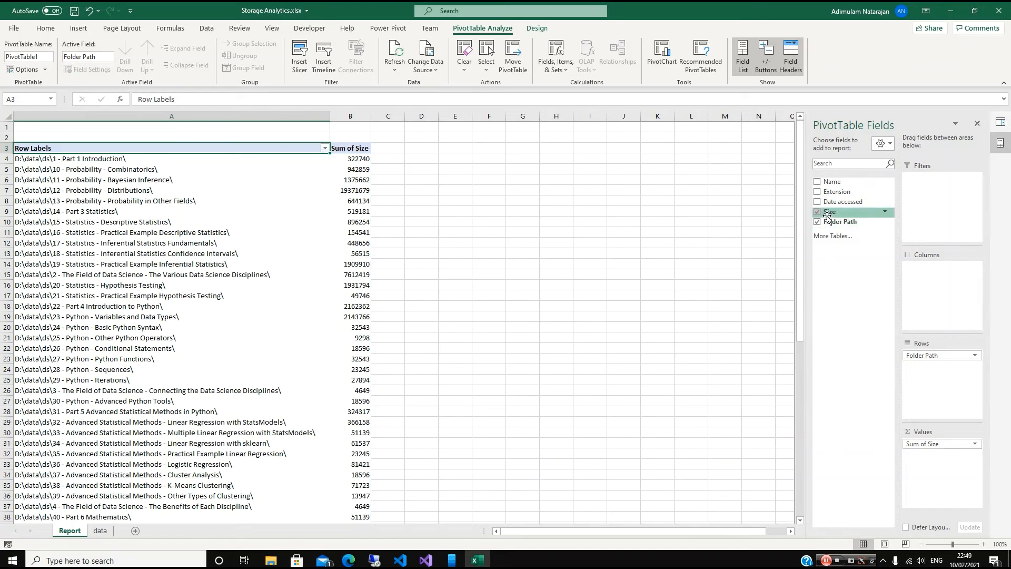
pyautogui.moveTo(834, 186); pyautogui.dragTo(915, 369)
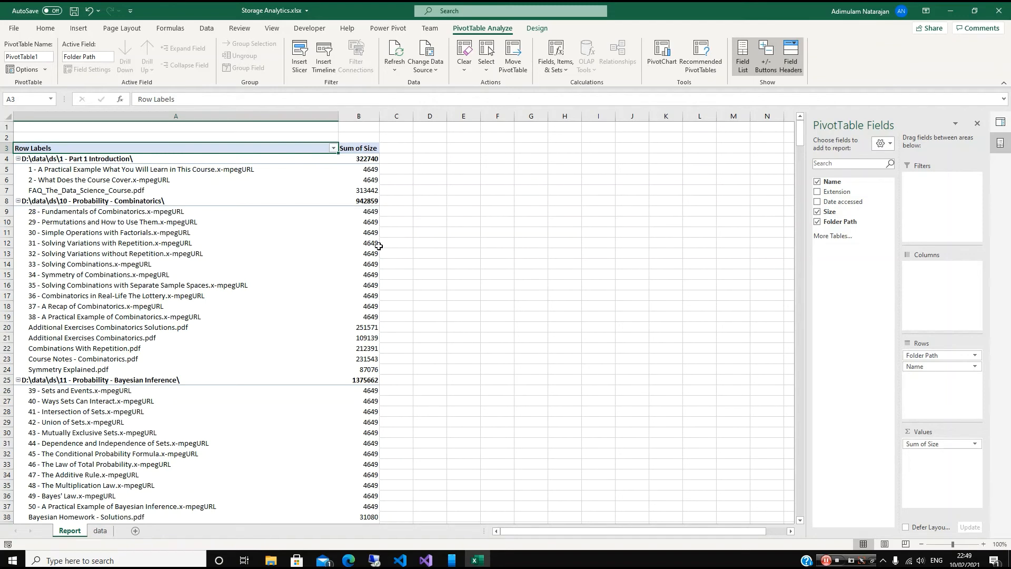
pyautogui.moveTo(369, 350)
pyautogui.moveTo(357, 154)
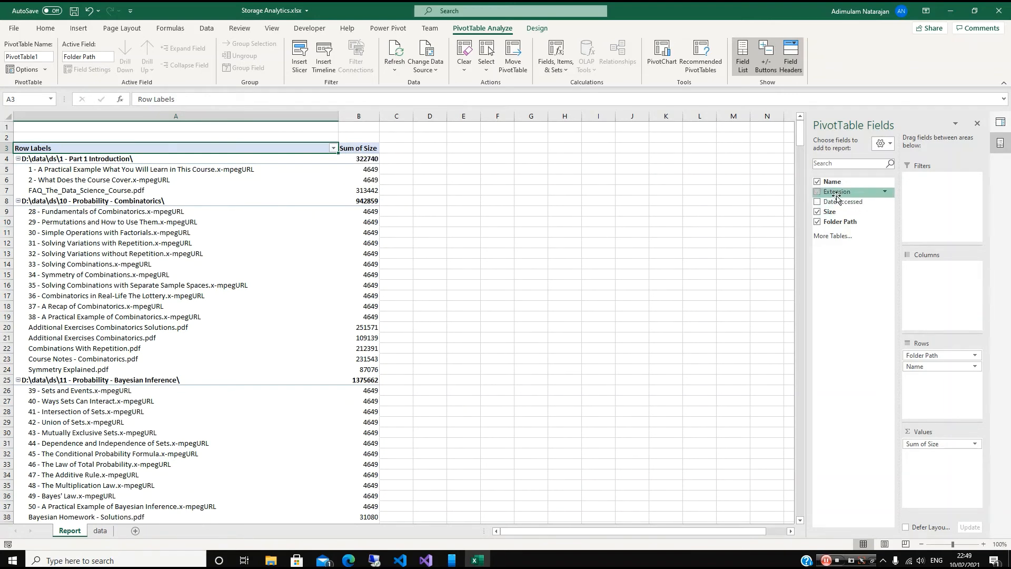
pyautogui.moveTo(837, 196); pyautogui.dragTo(916, 267)
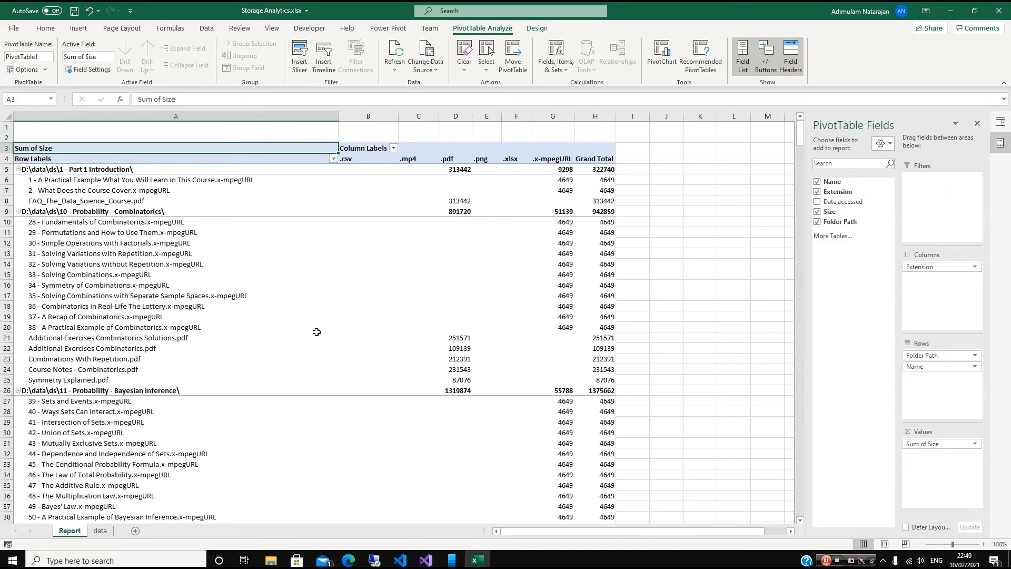
pyautogui.scroll(-20, 316, 332)
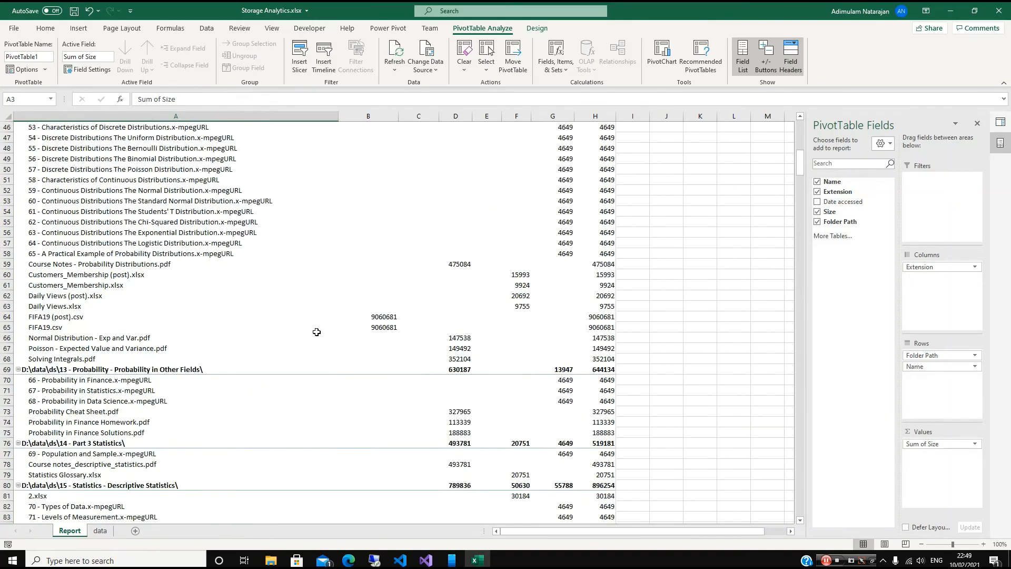
pyautogui.scroll(-20, 317, 332)
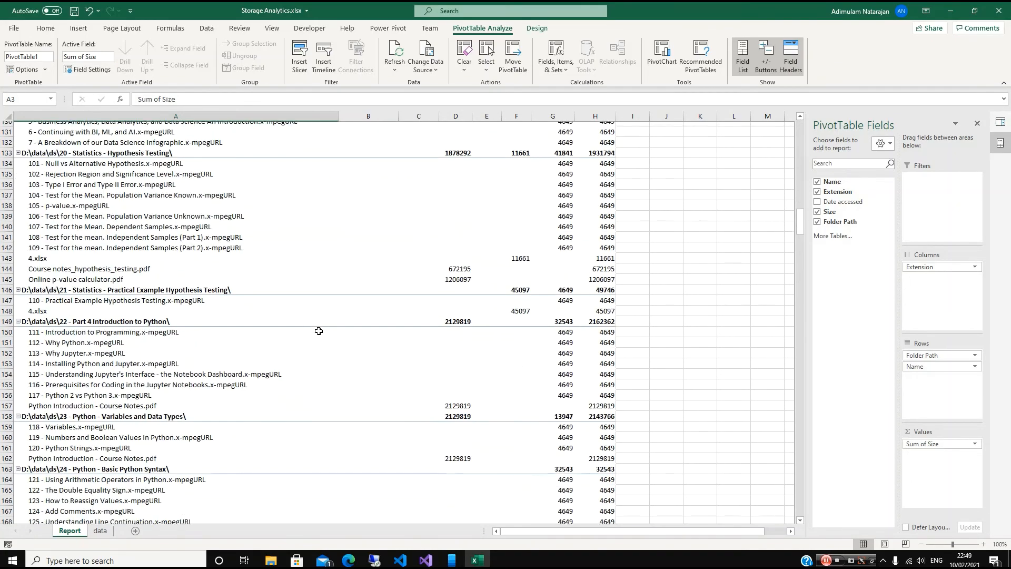
pyautogui.scroll(-20, 319, 331)
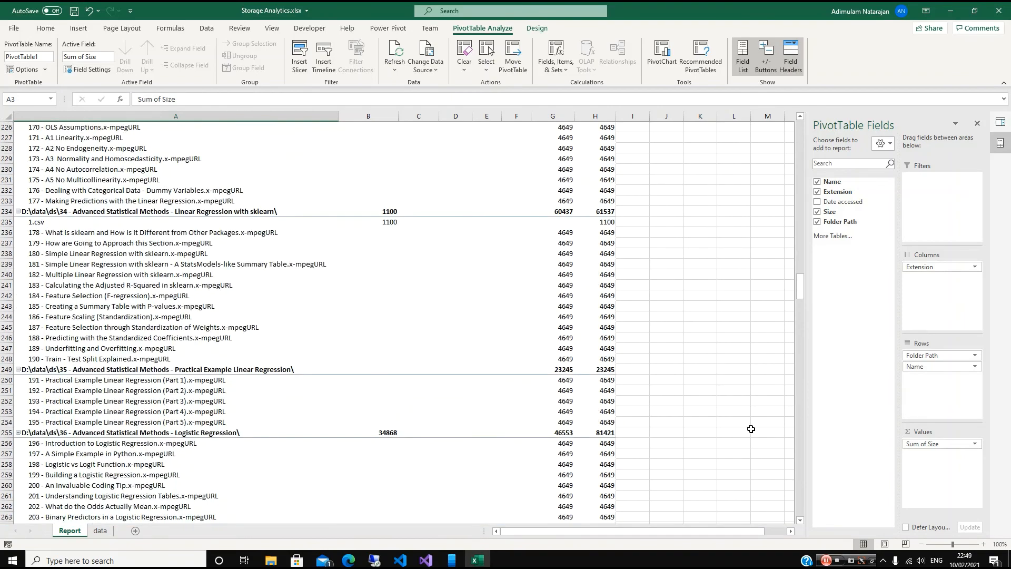
pyautogui.moveTo(796, 296); pyautogui.dragTo(816, 122)
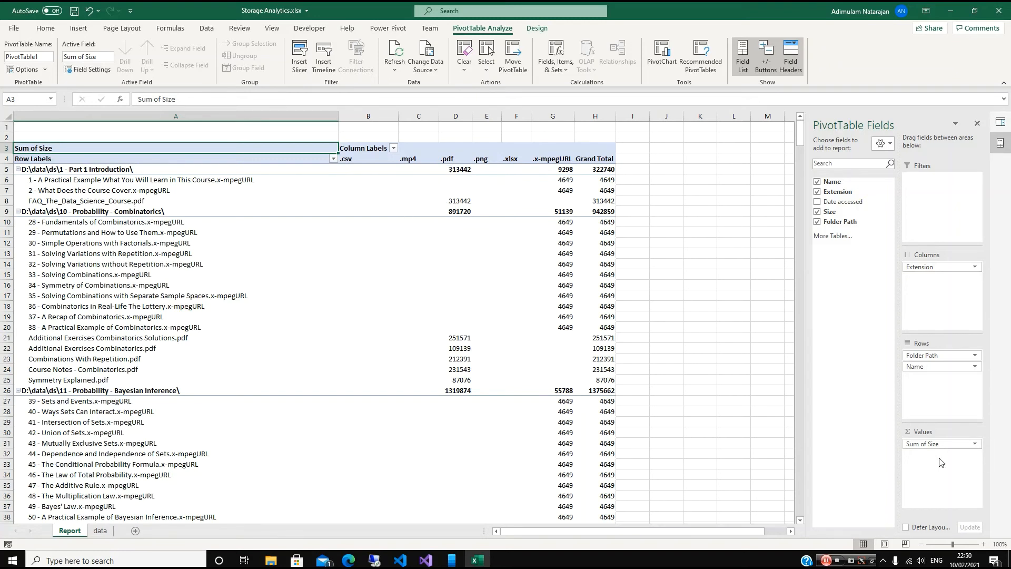
# - Format the PivotTable's Sum of Size values as Number with 0 decimal places and the 1000 separator
pyautogui.click(100, 531)
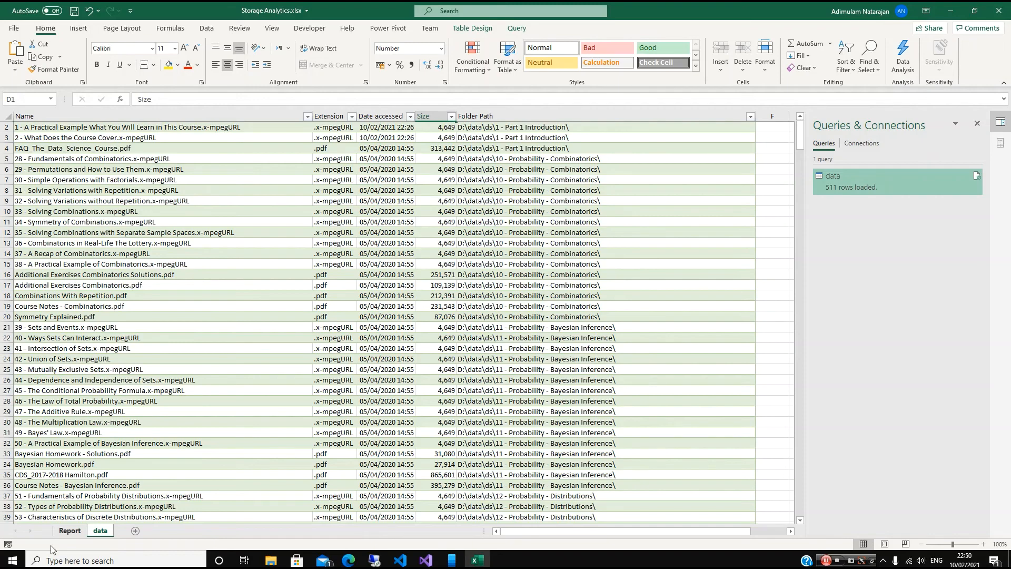
pyautogui.click(70, 530)
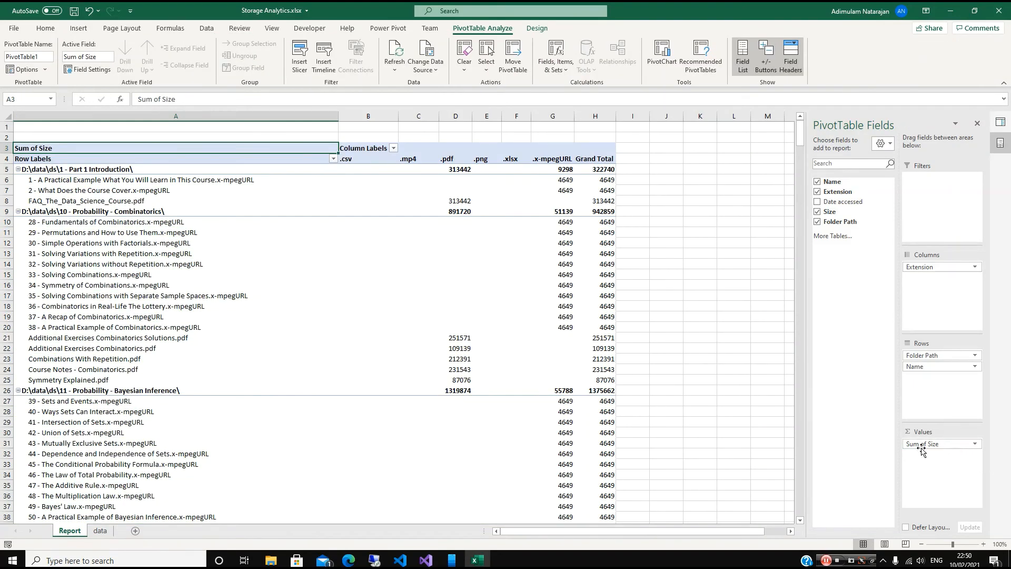
pyautogui.click(974, 445)
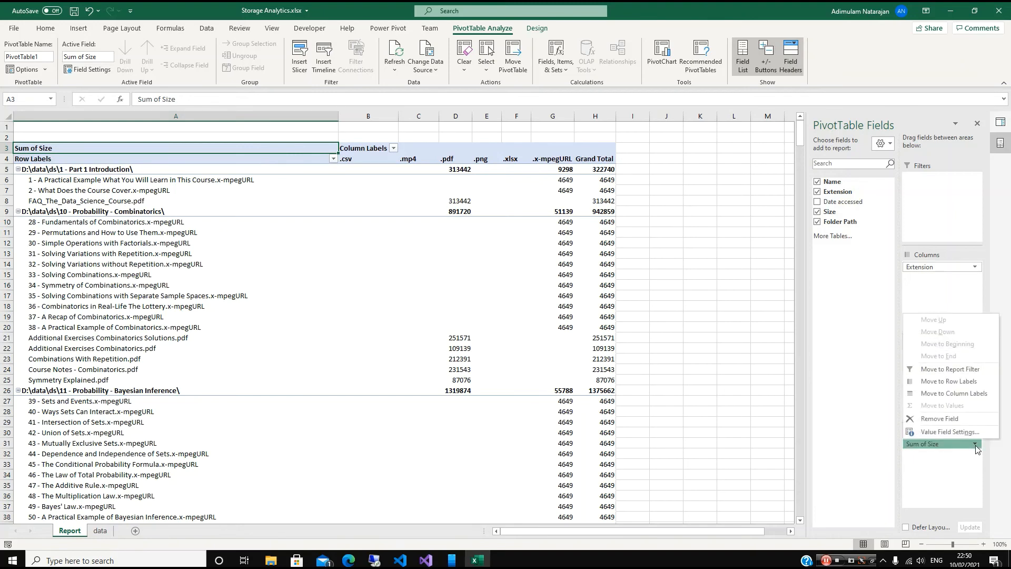
pyautogui.click(949, 432)
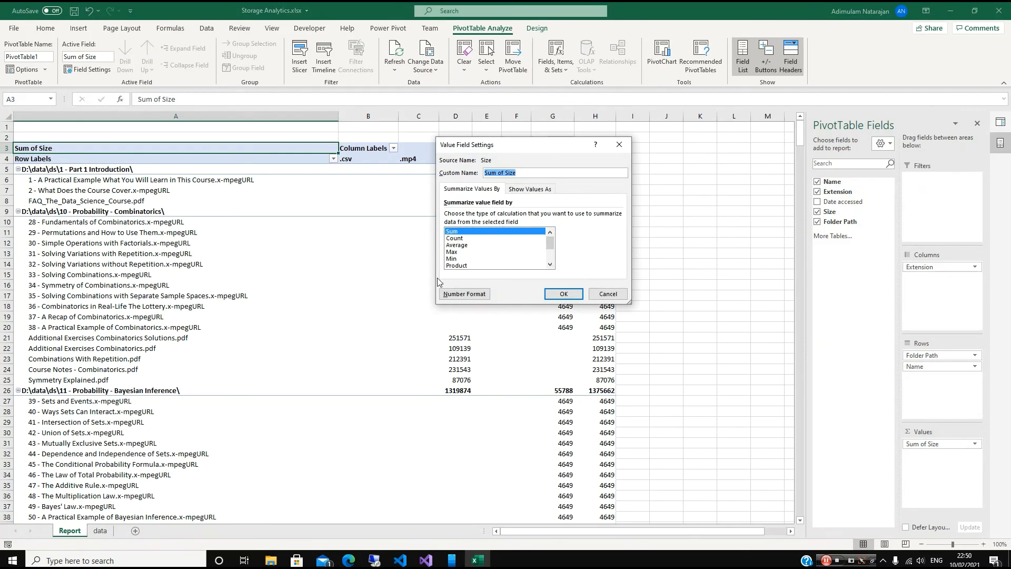
pyautogui.click(466, 296)
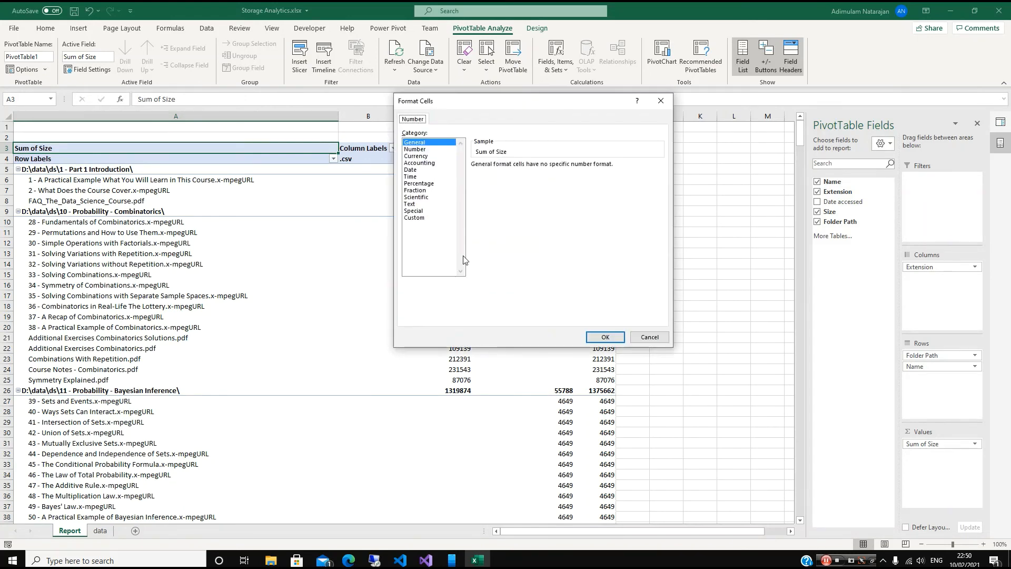
pyautogui.click(423, 156)
pyautogui.click(424, 149)
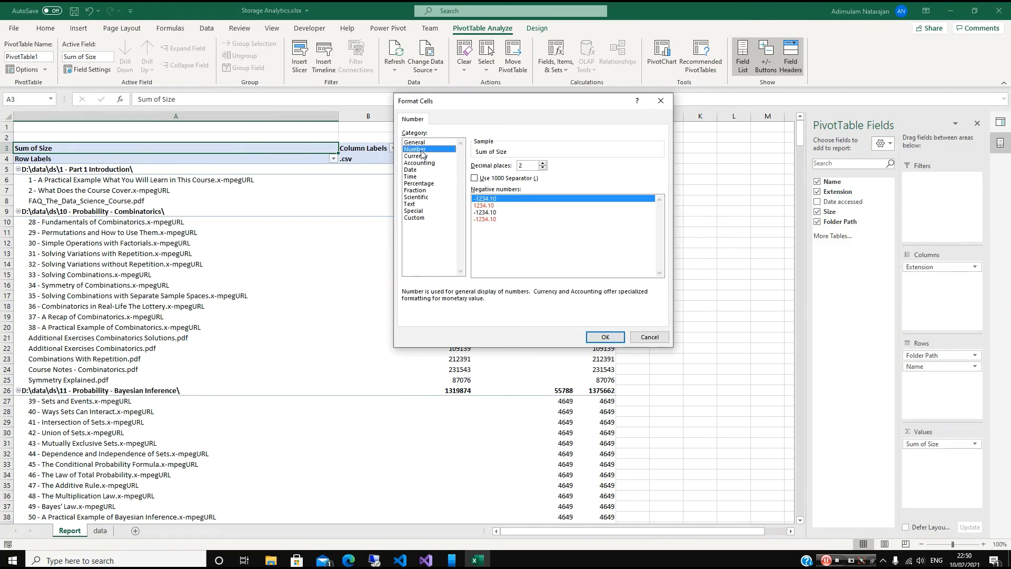
pyautogui.click(543, 169)
pyautogui.click(542, 169)
pyautogui.click(477, 179)
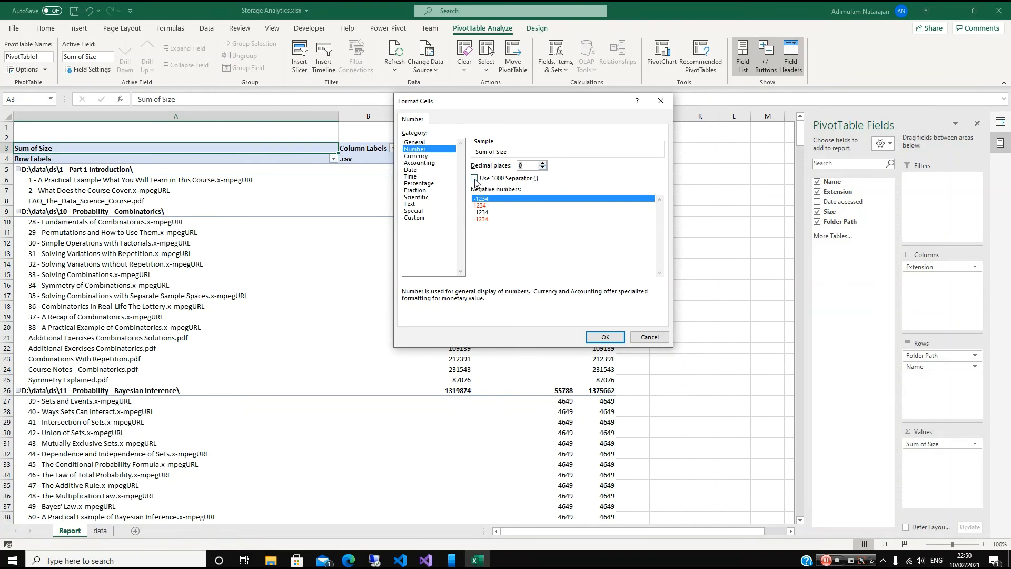
pyautogui.click(594, 338)
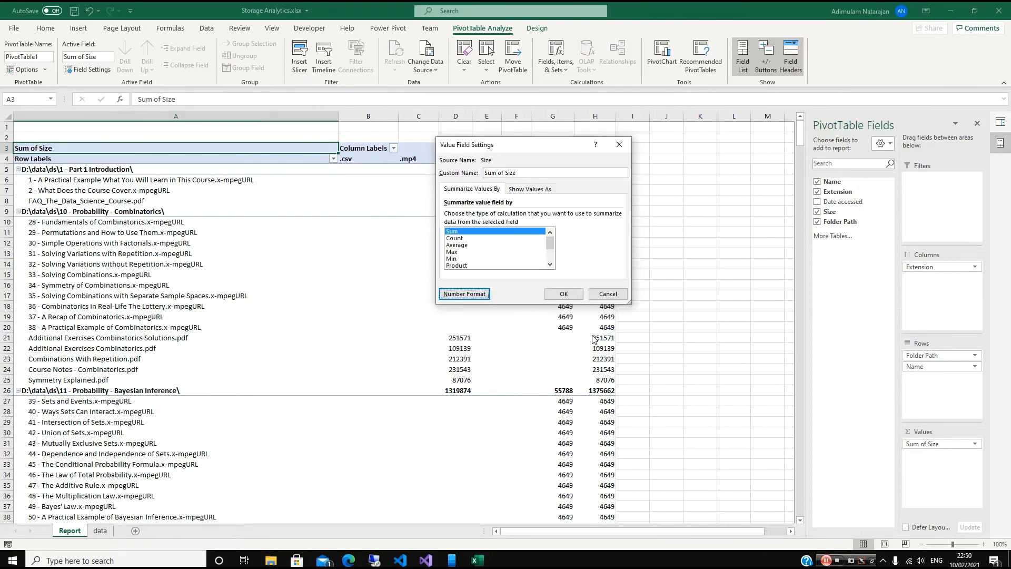
pyautogui.click(567, 295)
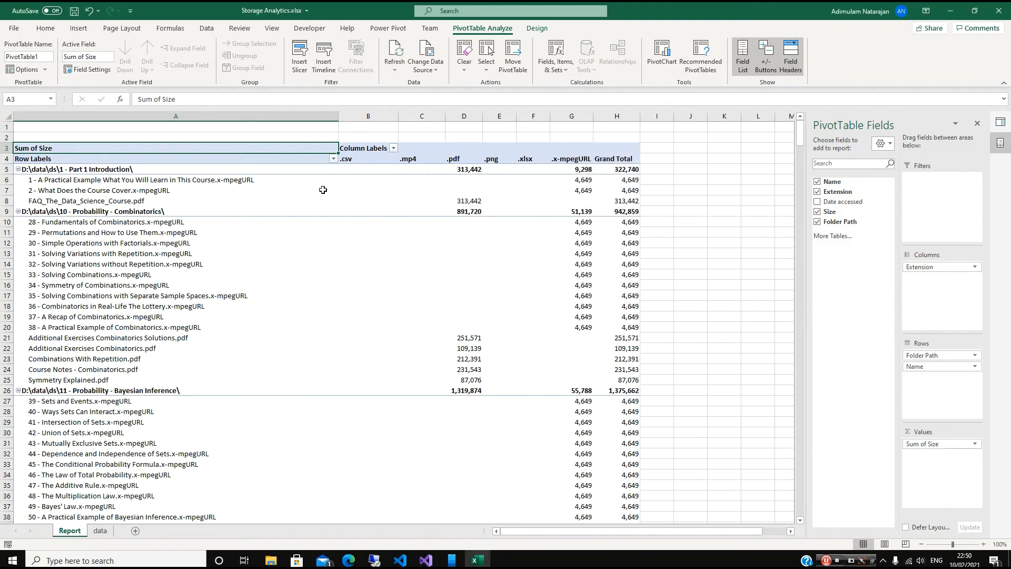
# - Look over the formatted sizes in the report and save the workbook
pyautogui.scroll(-4, 537, 403)
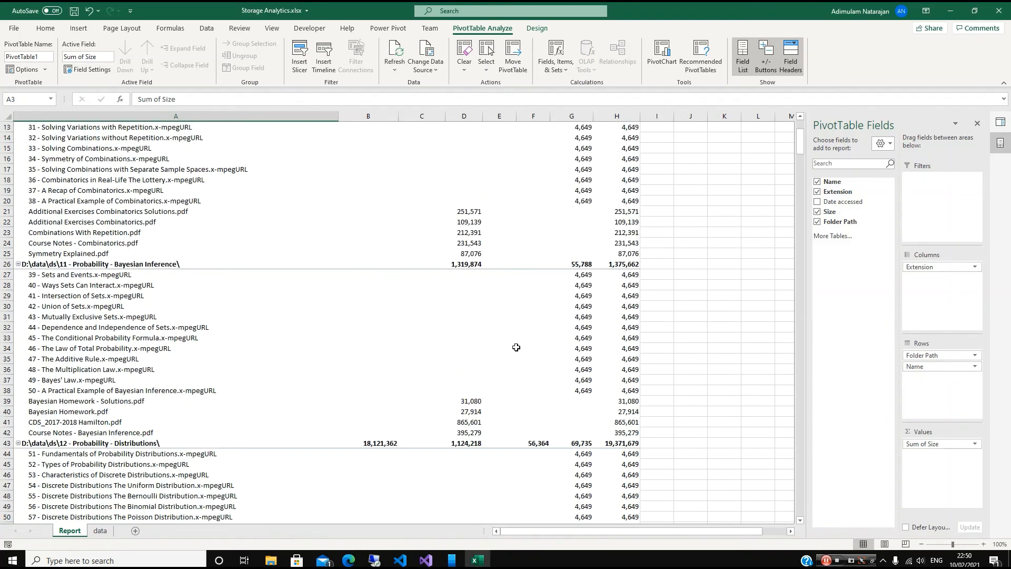
pyautogui.click(75, 10)
pyautogui.scroll(4, 465, 305)
pyautogui.click(74, 11)
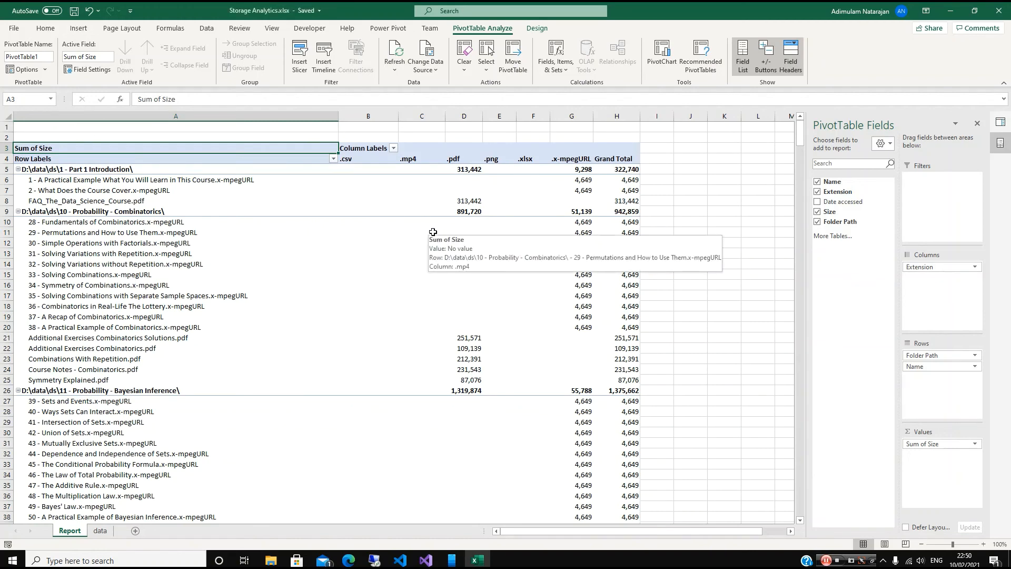